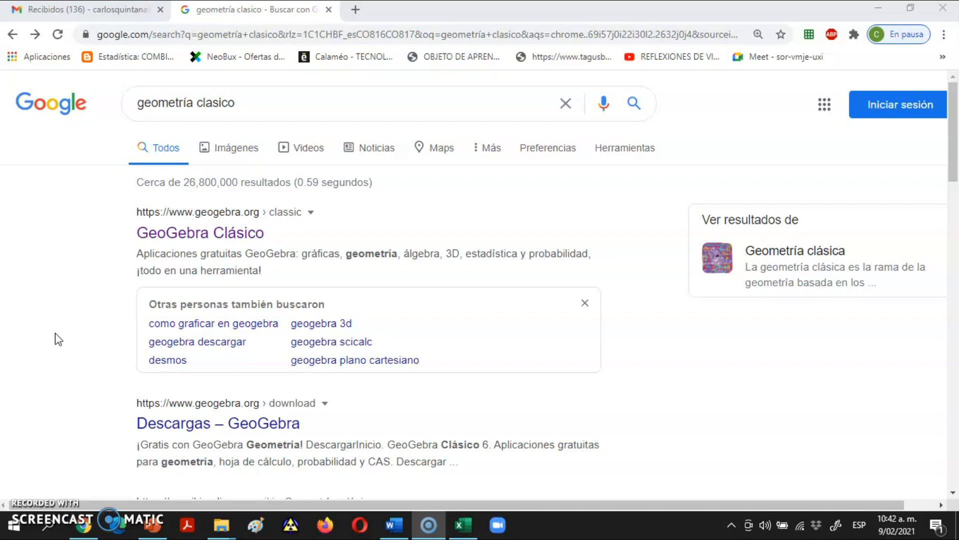
Open the GeoGebra Clásico web app from the search results.
left_click(159, 236)
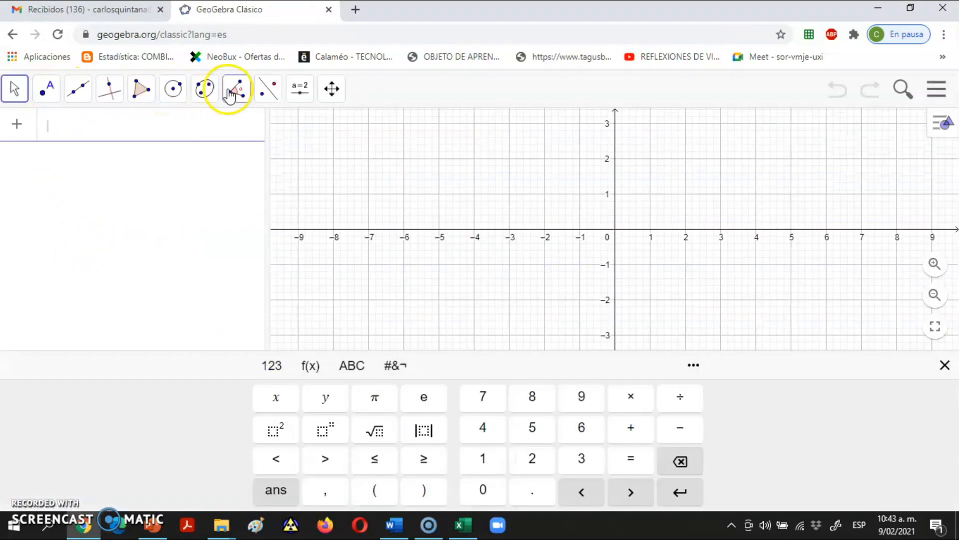
Look through the construction tool groups, including points, lines, perpendiculars, polygons, conics, angles and view tools, ending with the Mueve tool active.
left_click(48, 92)
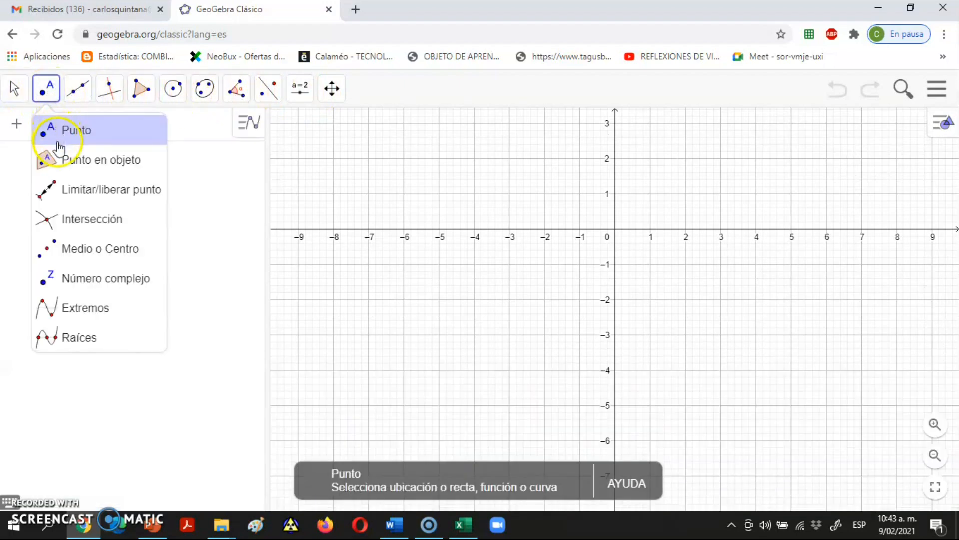
left_click(16, 90)
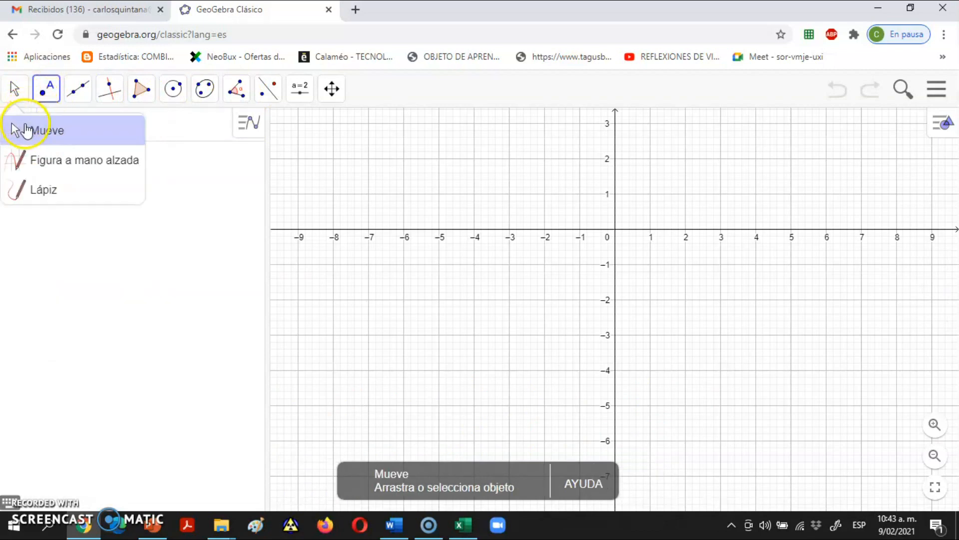
left_click(45, 91)
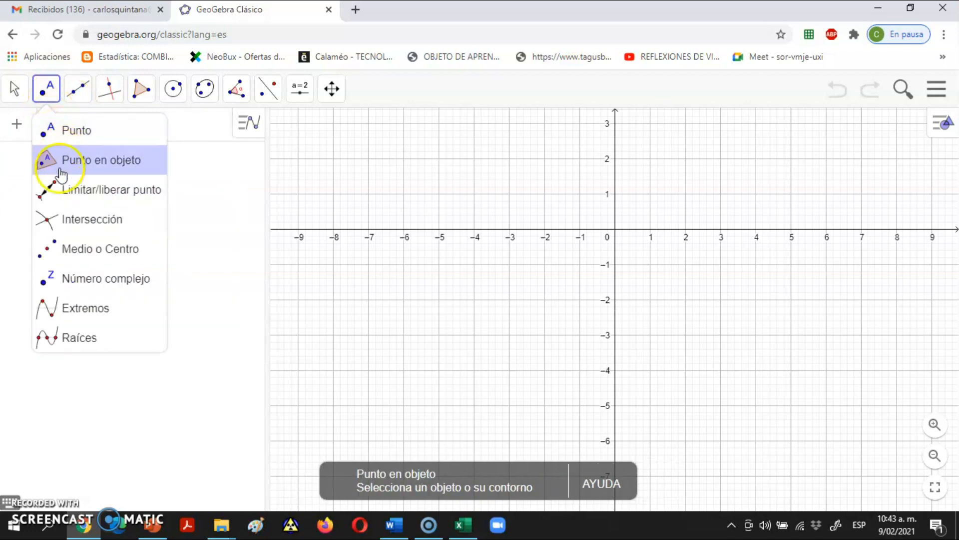
mouse_move(79, 106)
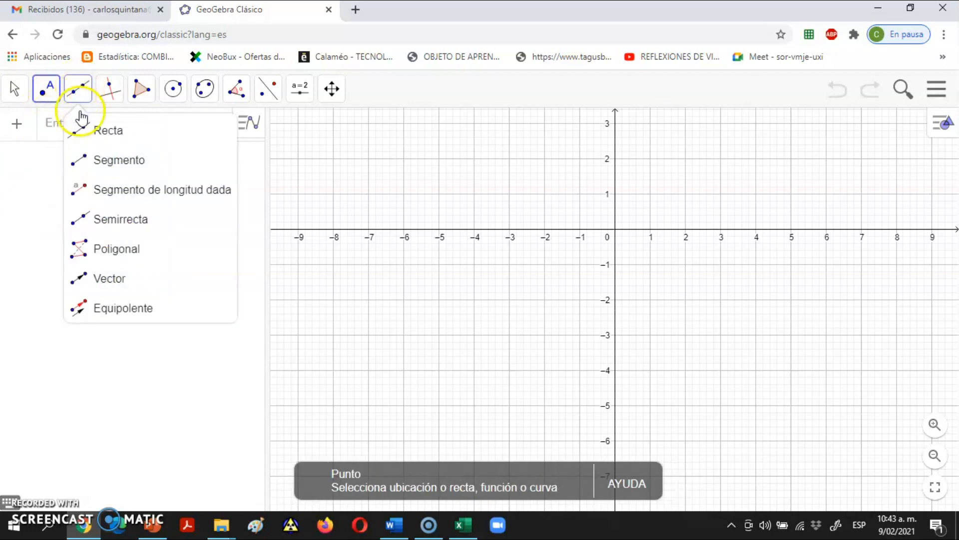
mouse_move(140, 103)
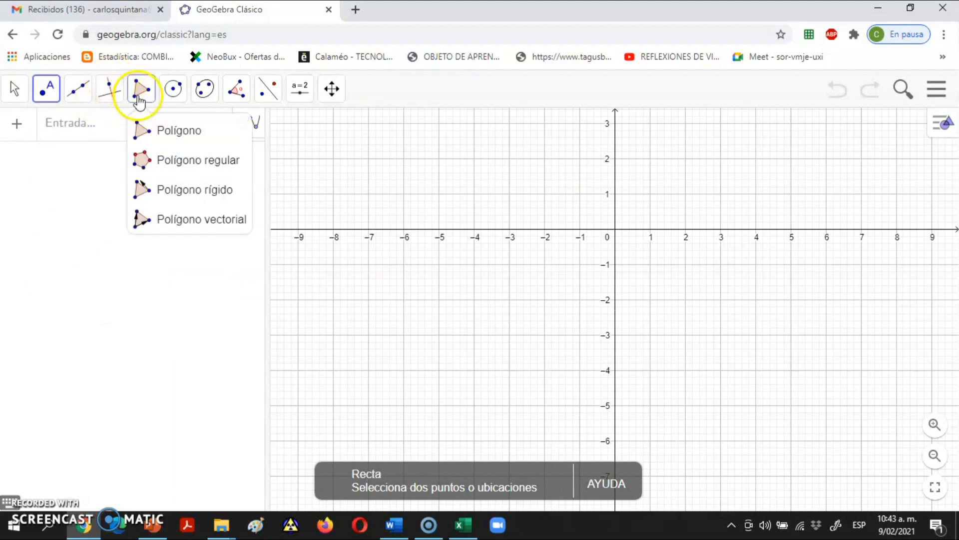
mouse_move(174, 98)
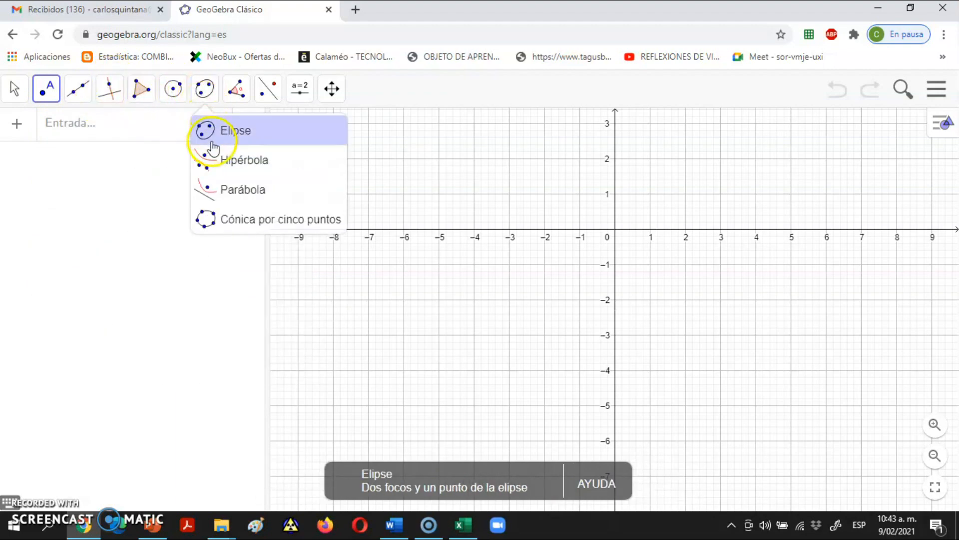
mouse_move(231, 98)
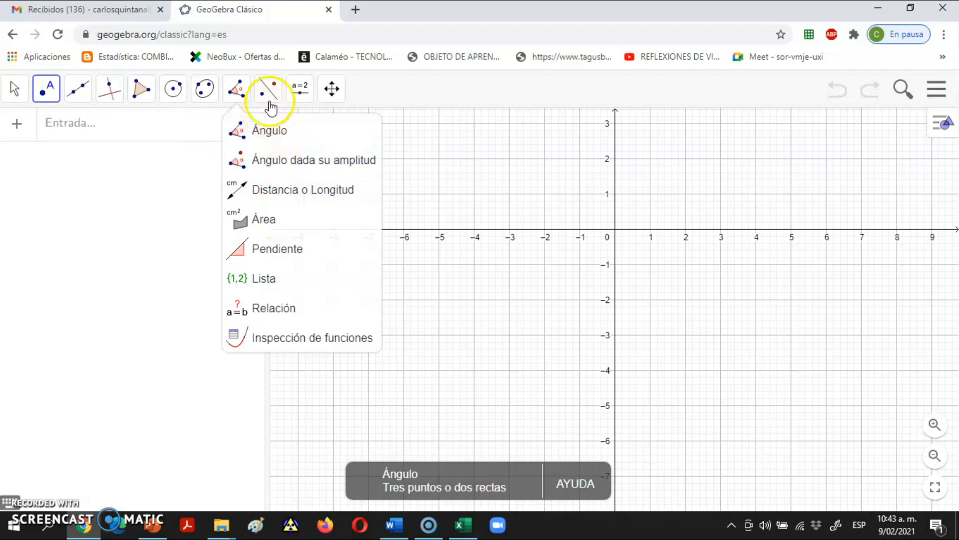
mouse_move(297, 95)
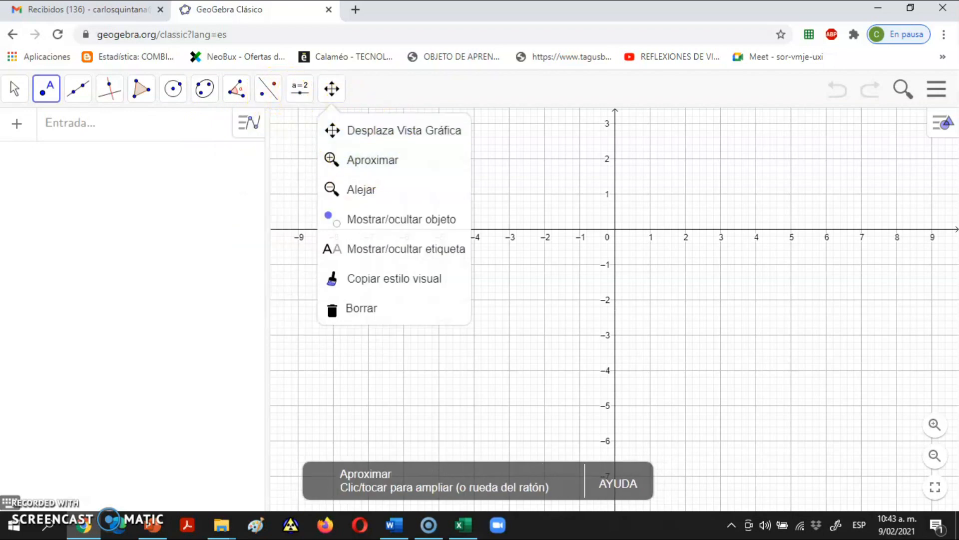
mouse_move(109, 89)
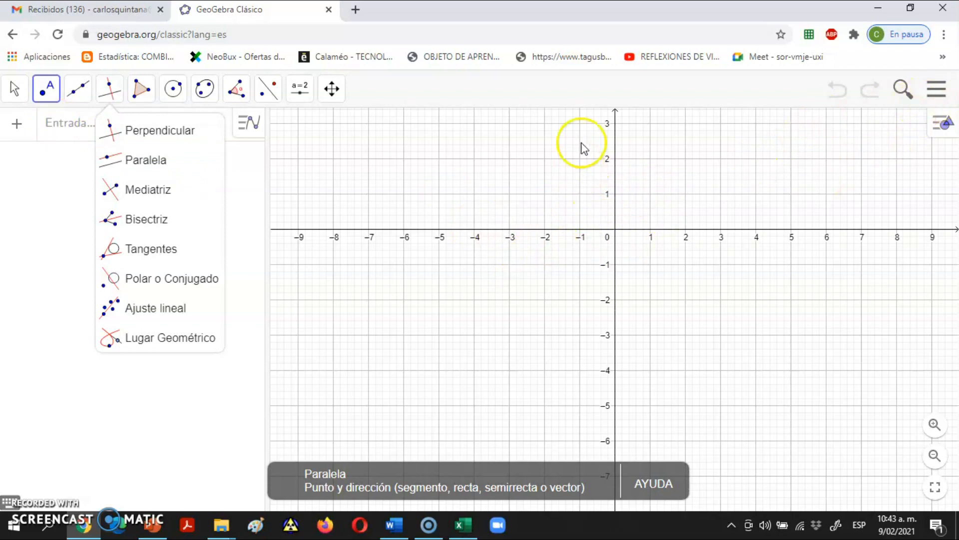
left_click(22, 94)
left_click(22, 95)
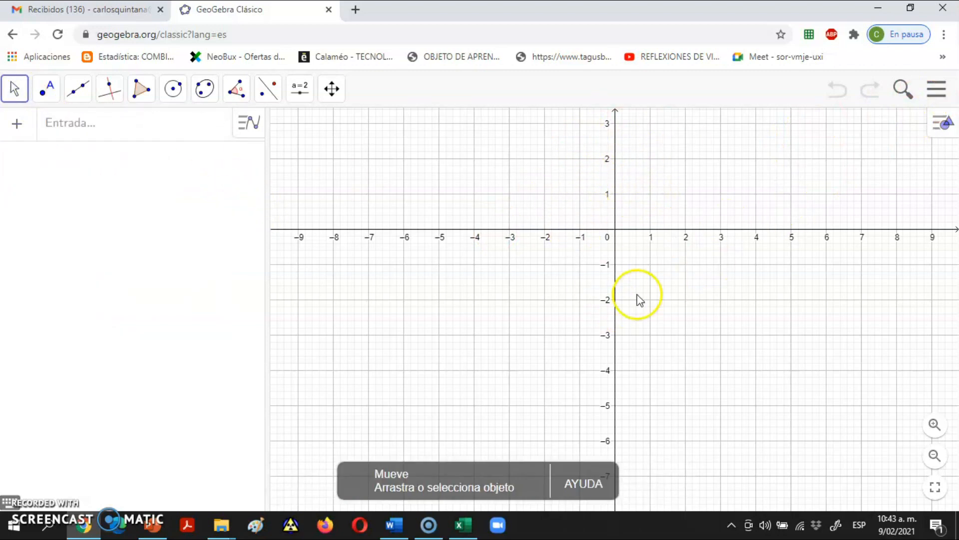
Show Vista Gráfica 2 and hide Vista Gráfica and Vista Algebraica, leaving a single plotting area with the settings closed.
left_click(937, 90)
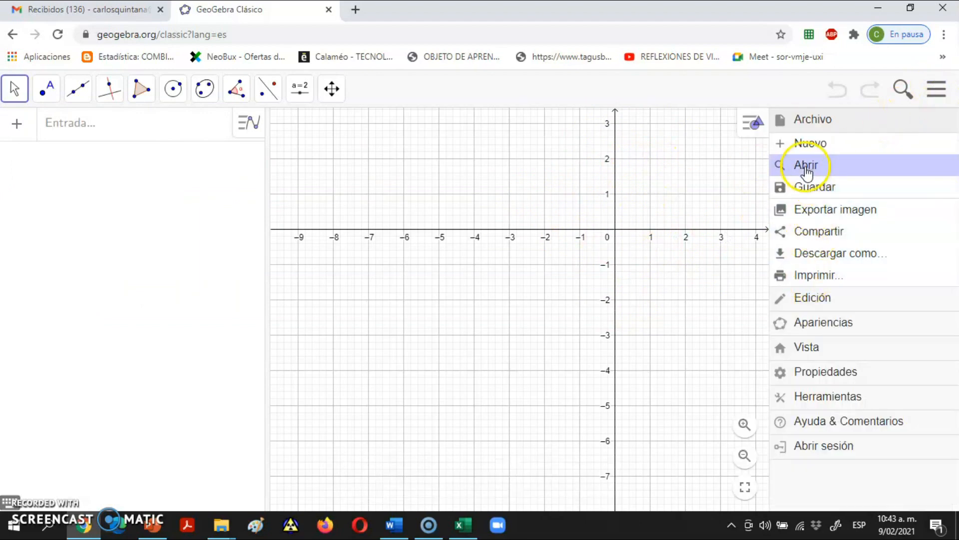
left_click(807, 347)
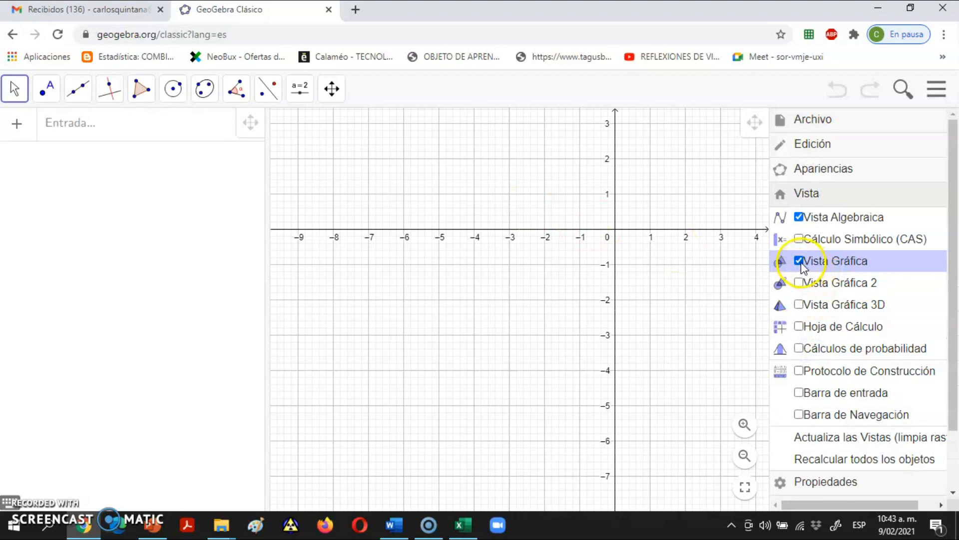
left_click(800, 283)
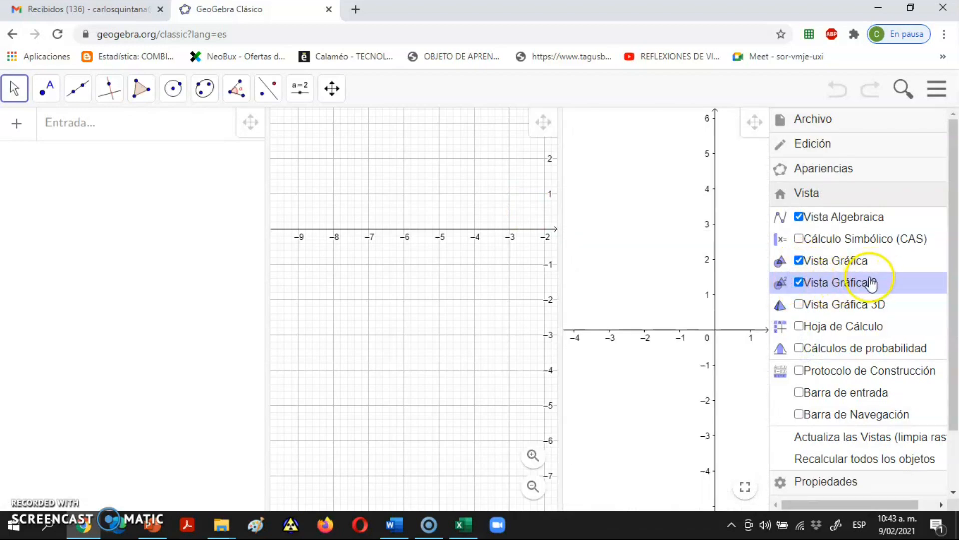
left_click(799, 260)
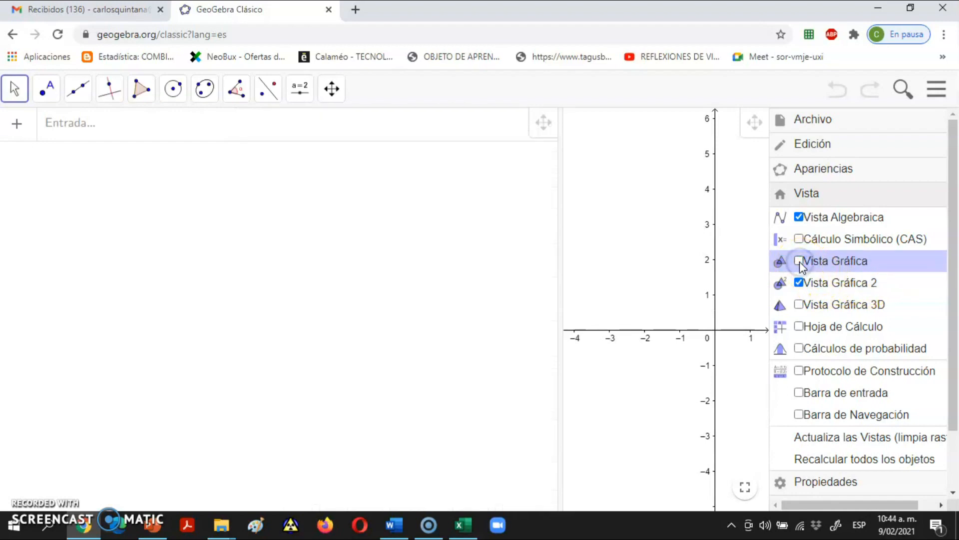
left_click(799, 218)
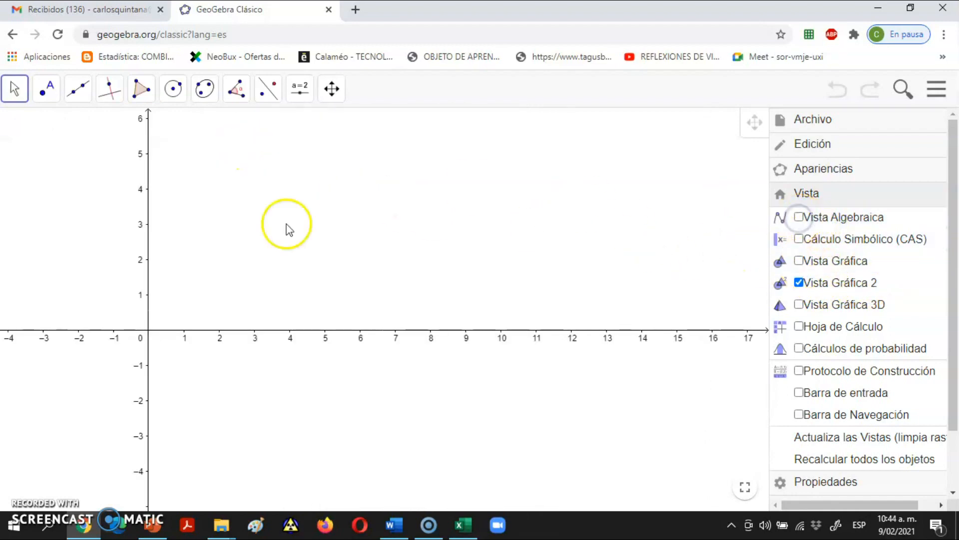
left_click(40, 215)
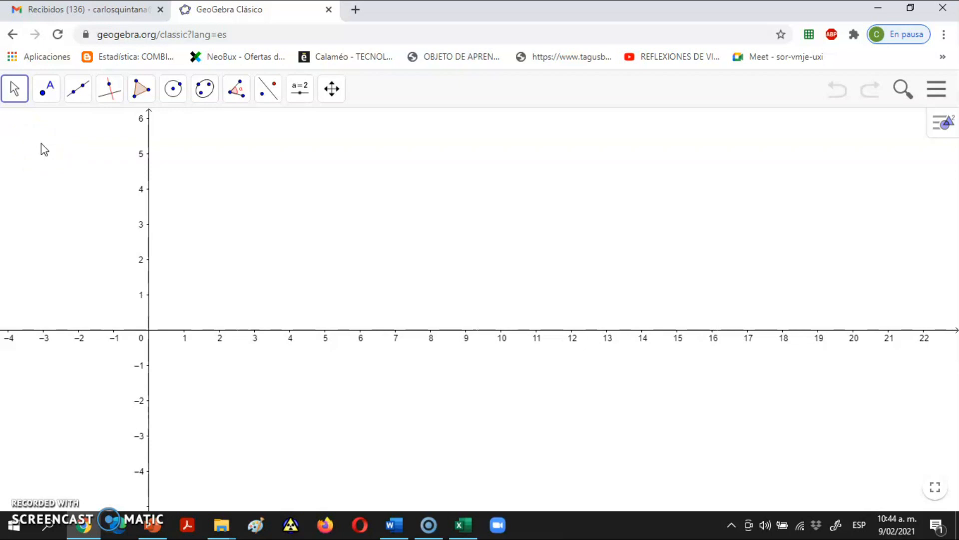
Place two free points above the x-axis, at about (3.9, 0.6) and (9, 1.6).
left_click(45, 95)
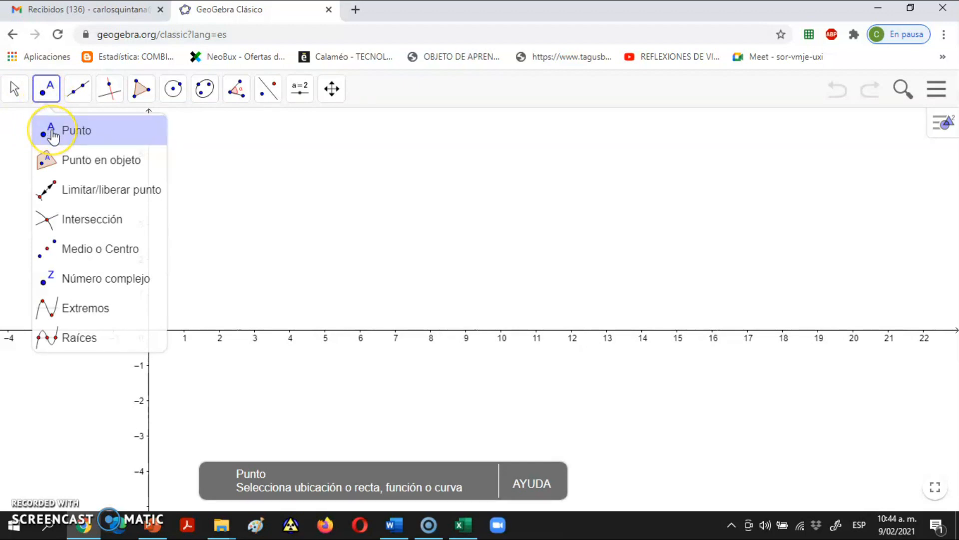
left_click(53, 132)
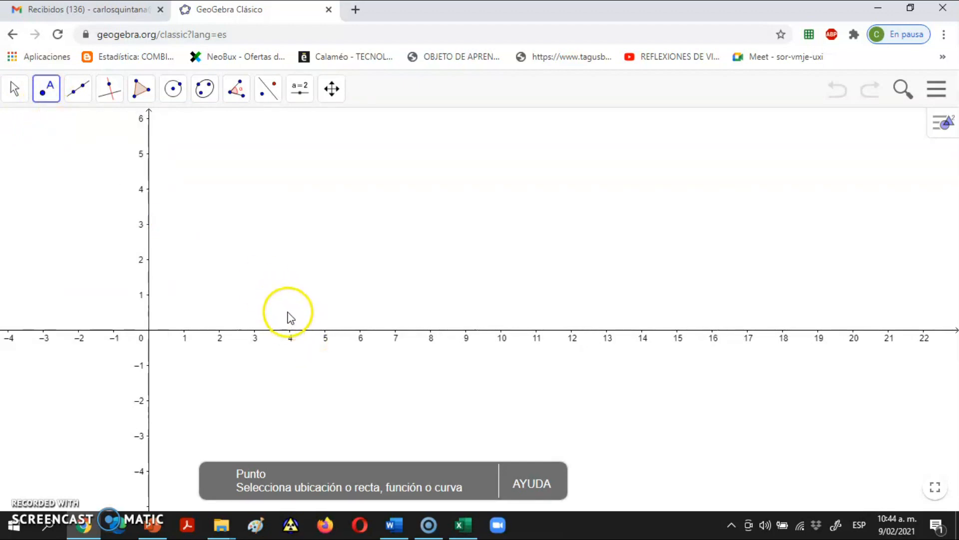
left_click(286, 308)
left_click(464, 273)
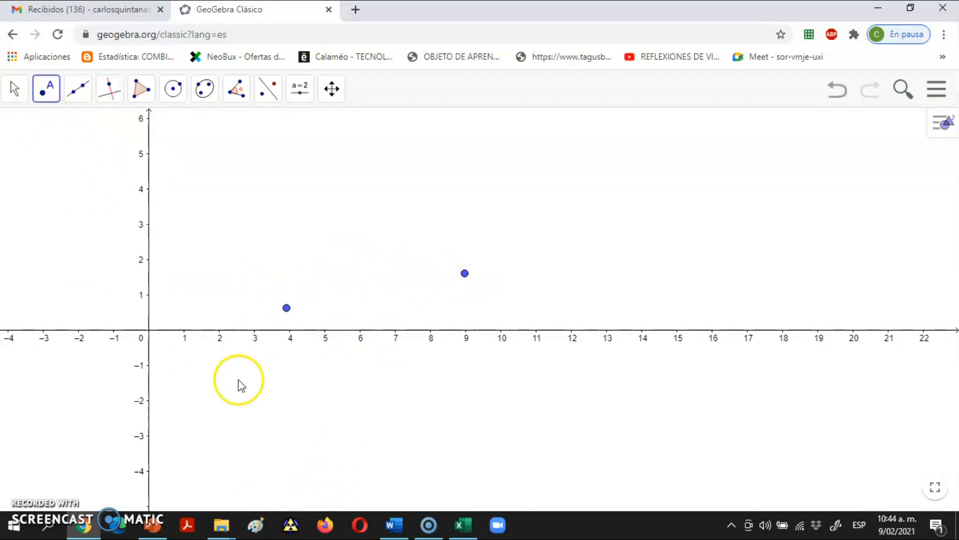
Make the labels of both points visible.
right_click(287, 308)
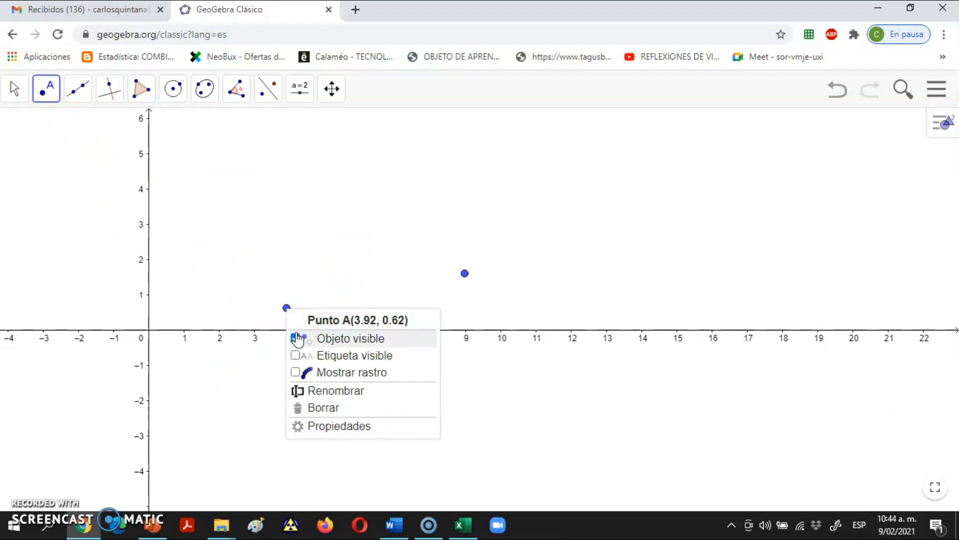
left_click(295, 357)
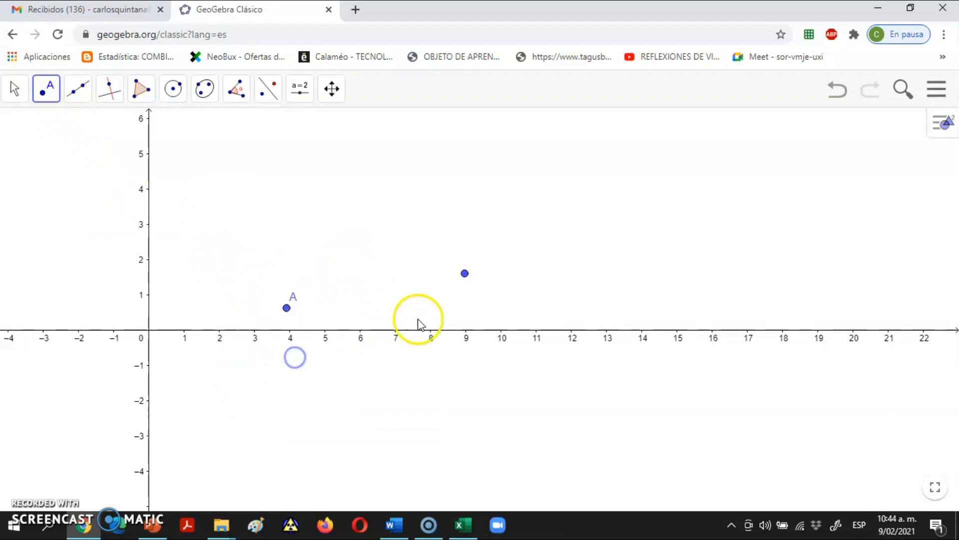
right_click(465, 274)
left_click(473, 320)
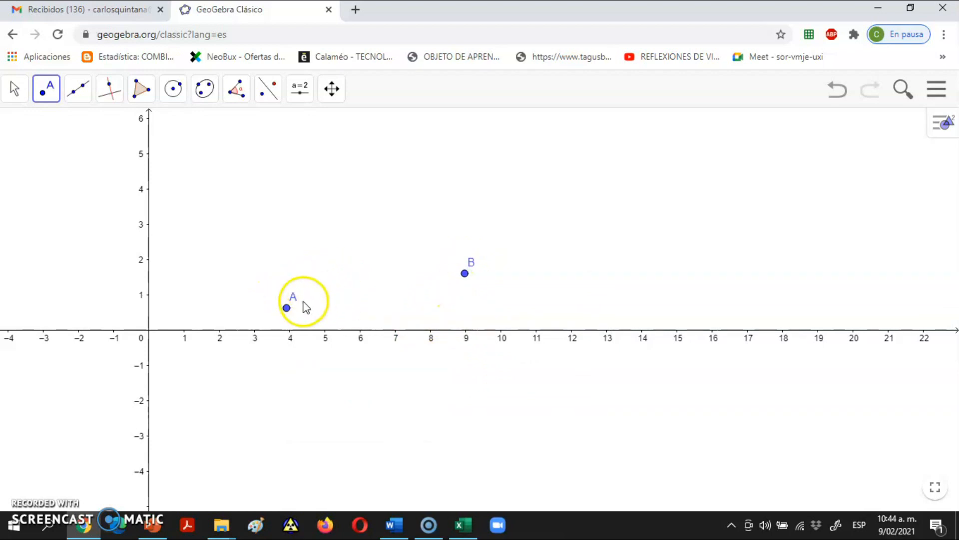
Draw a straight line (Recta) through points A and B.
left_click(78, 89)
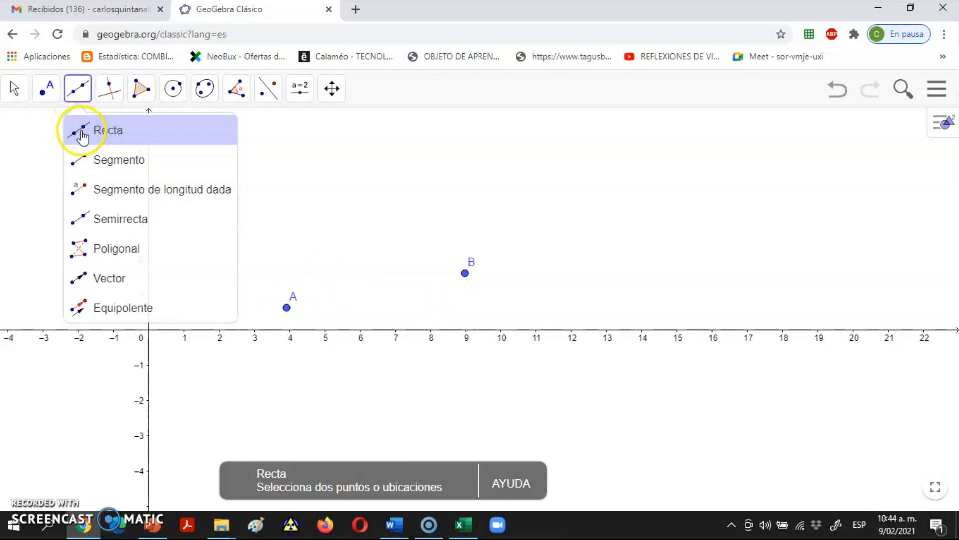
left_click(81, 131)
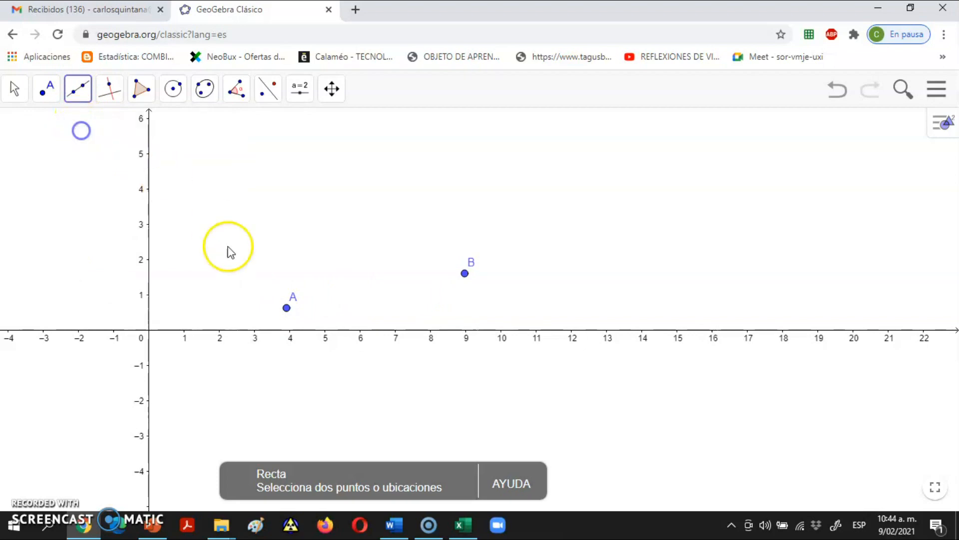
left_click(287, 308)
left_click(465, 273)
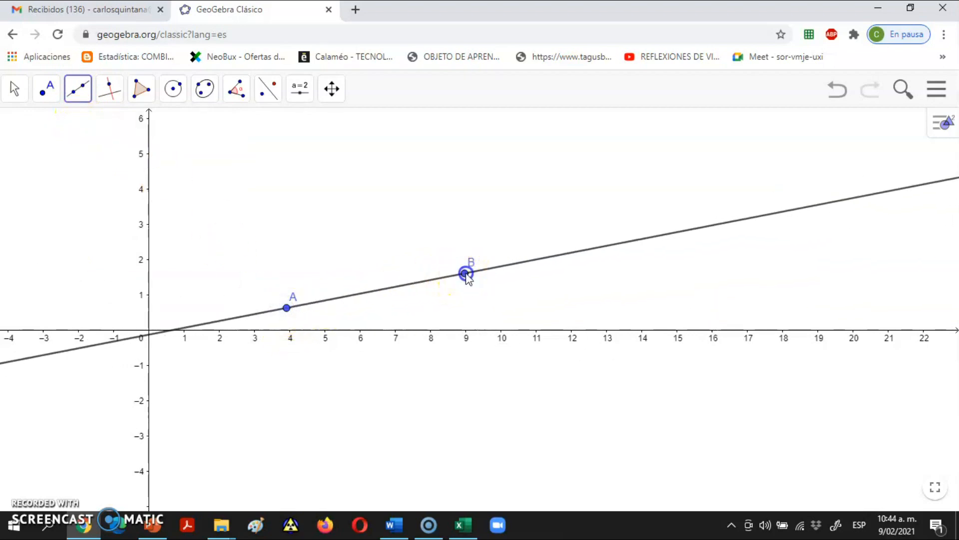
Move point A to about (3.3, 0.6) and point B to about (12, 2), spreading them apart.
left_click(14, 89)
left_click(25, 132)
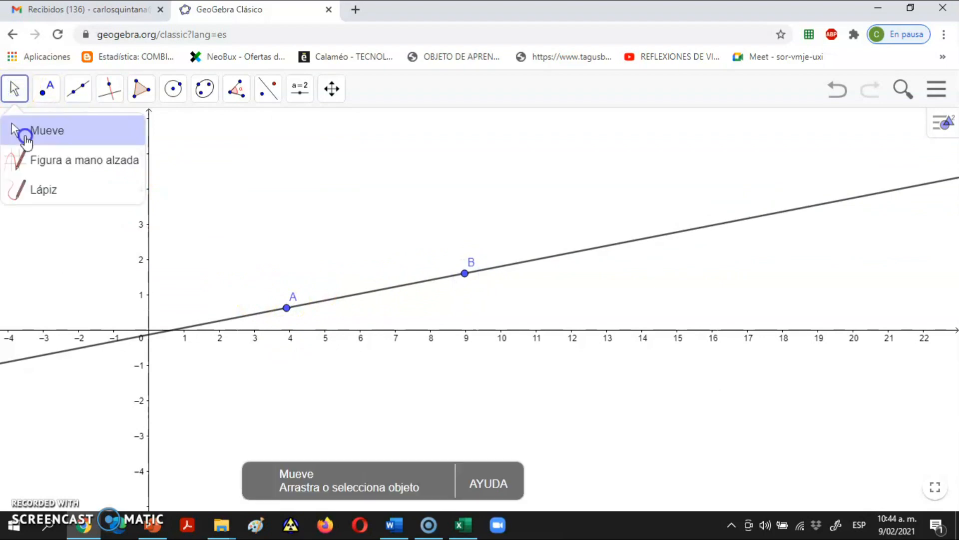
mouse_move(287, 309)
left_mouse_down()
mouse_move(338, 341)
mouse_move(249, 294)
mouse_move(345, 221)
mouse_move(282, 290)
mouse_move(272, 325)
mouse_move(269, 312)
left_mouse_up()
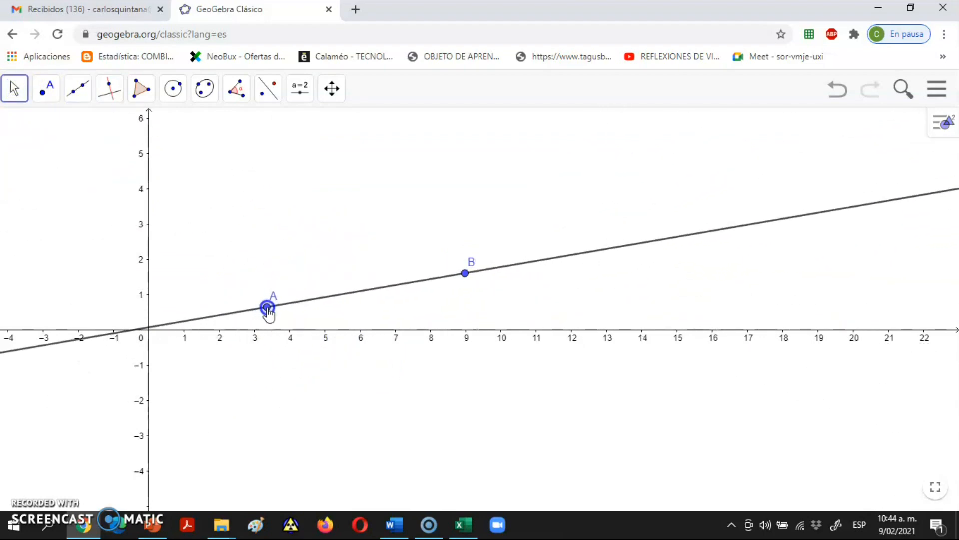
left_click_drag(475, 273, 572, 261)
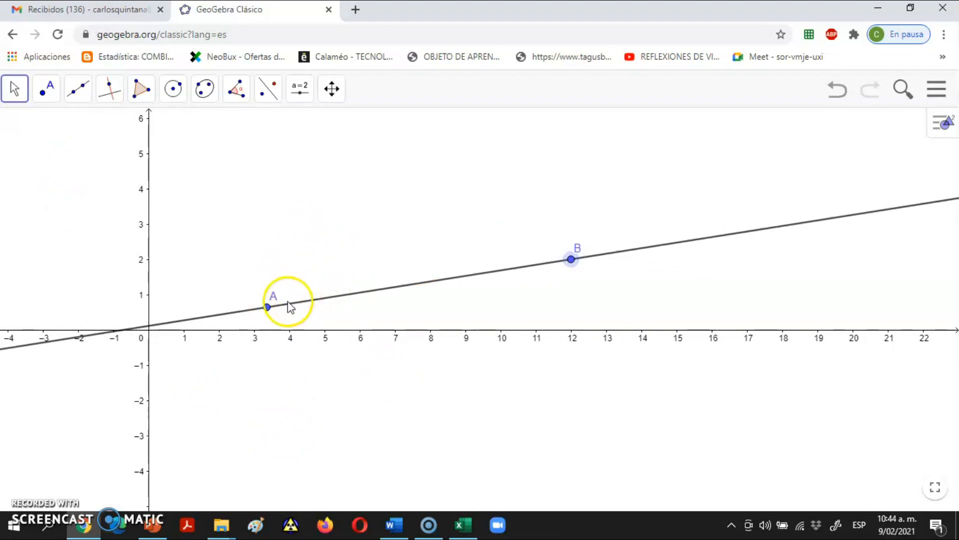
Place a third point above line AB at about (7.3, 4.2) and make its label visible.
left_click(43, 95)
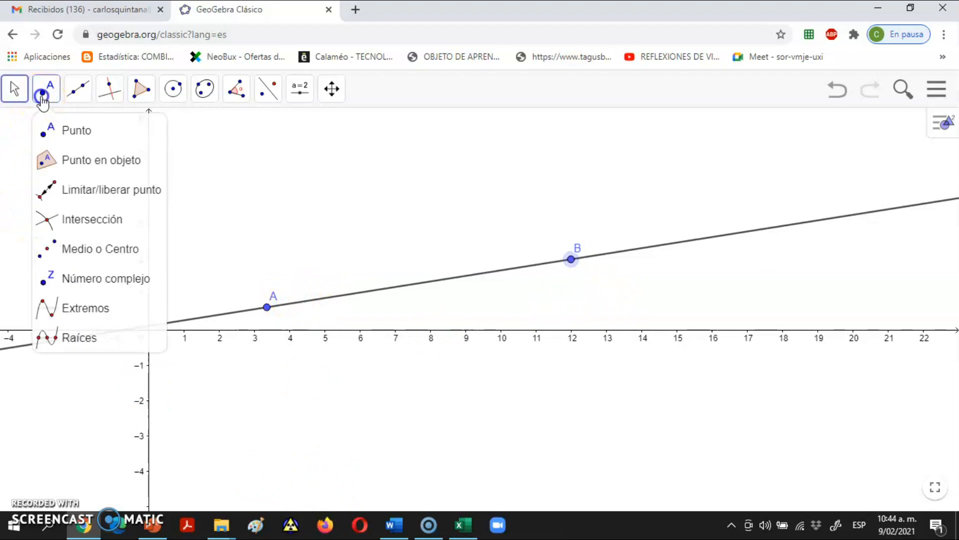
left_click(52, 131)
left_click(407, 182)
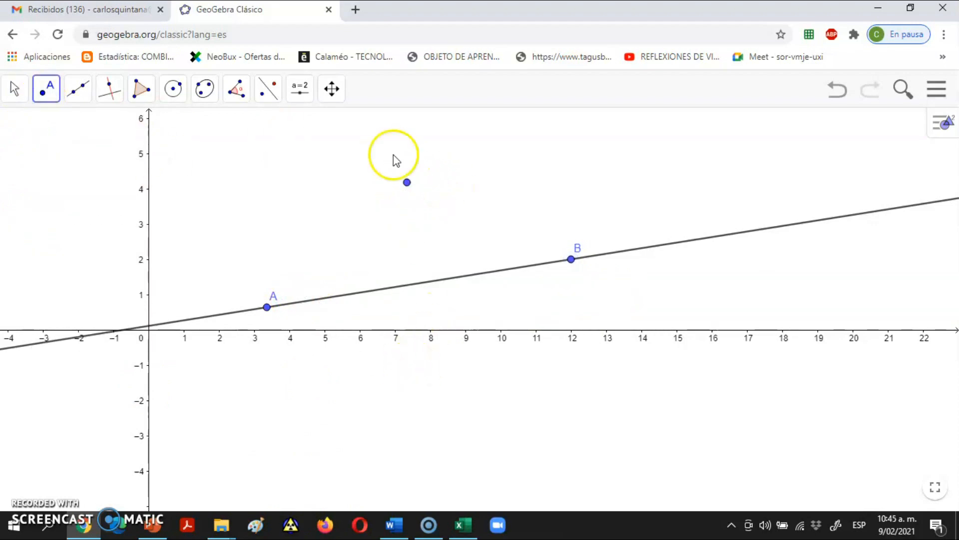
right_click(407, 181)
left_click(418, 227)
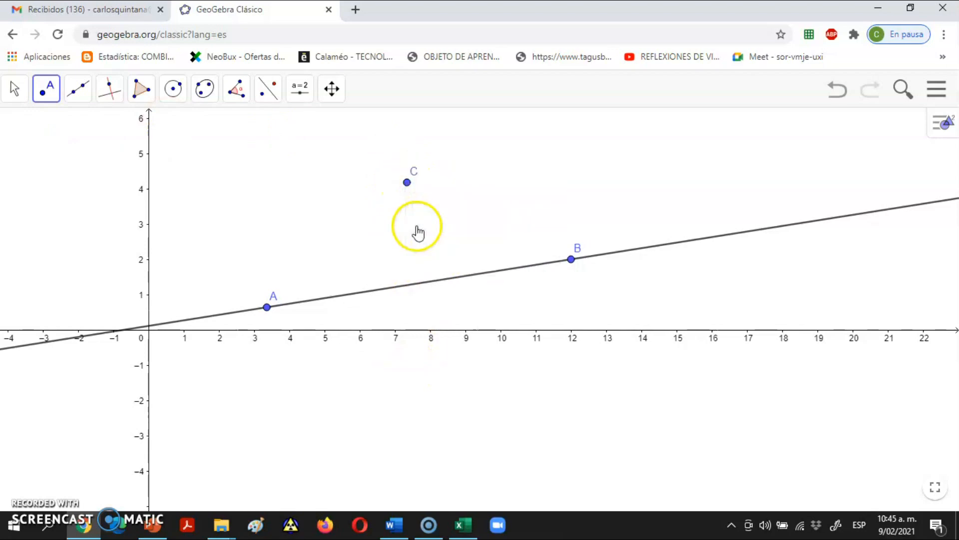
Draw a line through point C parallel (Paralela) to line AB.
left_click(84, 104)
mouse_move(113, 98)
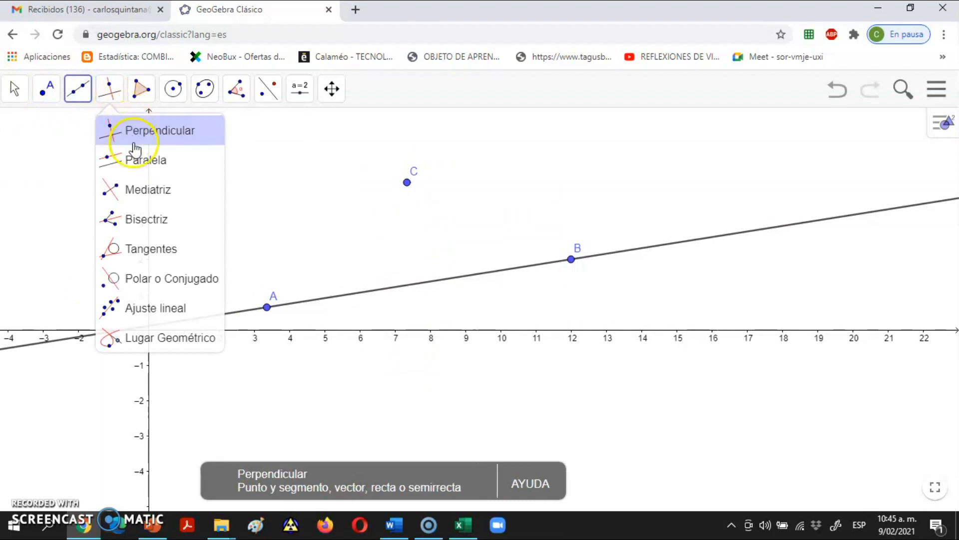
left_click(134, 163)
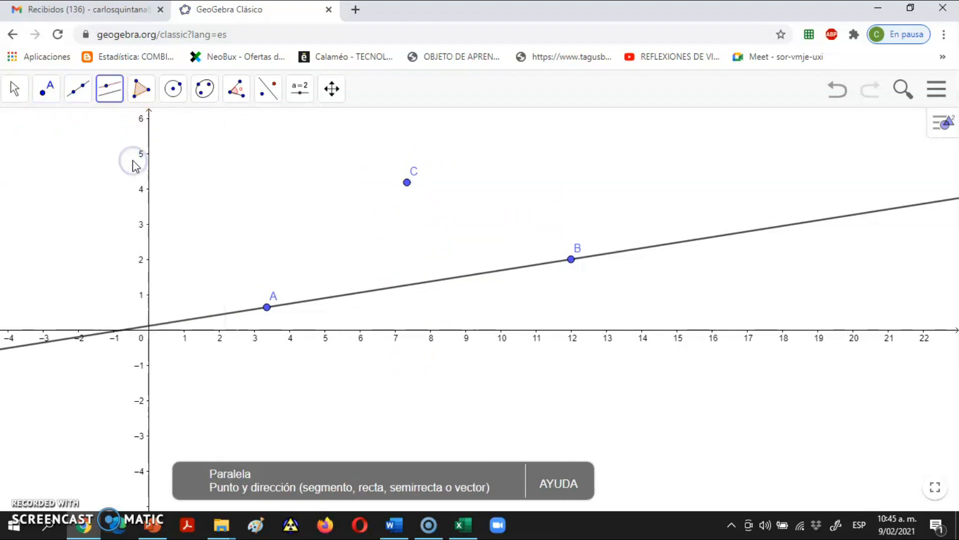
left_click(408, 183)
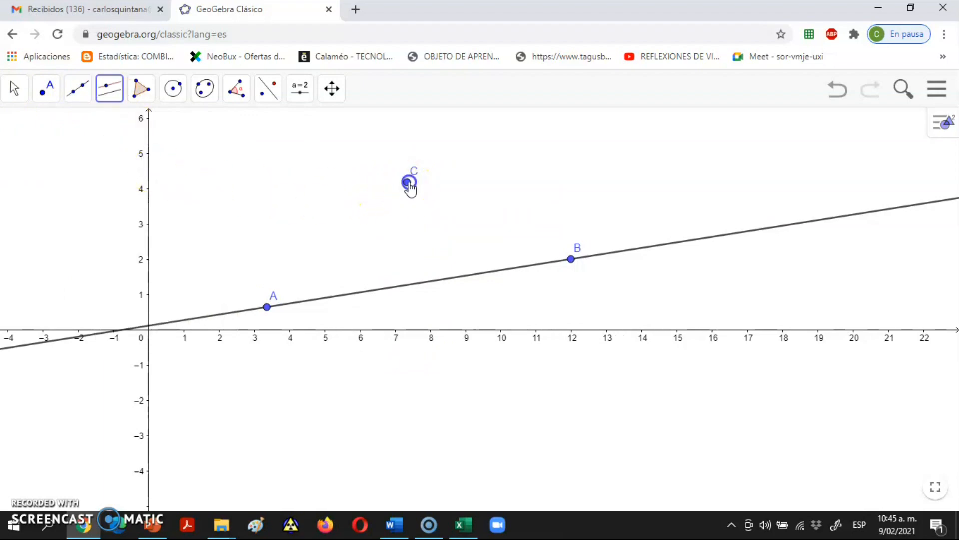
left_click(448, 281)
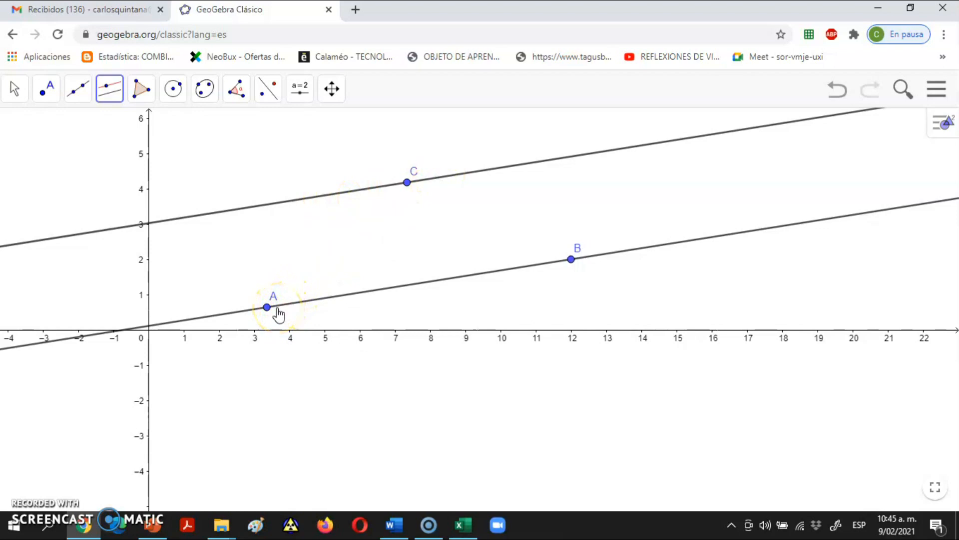
Move point A to about (5.6, 0.8), point B to about (14.8, 2.2) and point C to about (6.7, 4.3).
left_click(14, 91)
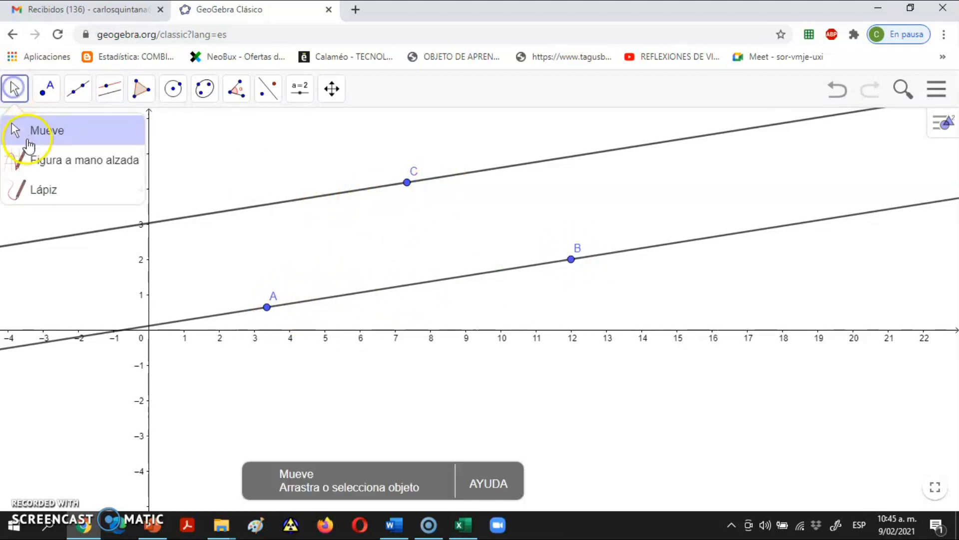
left_click_drag(272, 316, 345, 303)
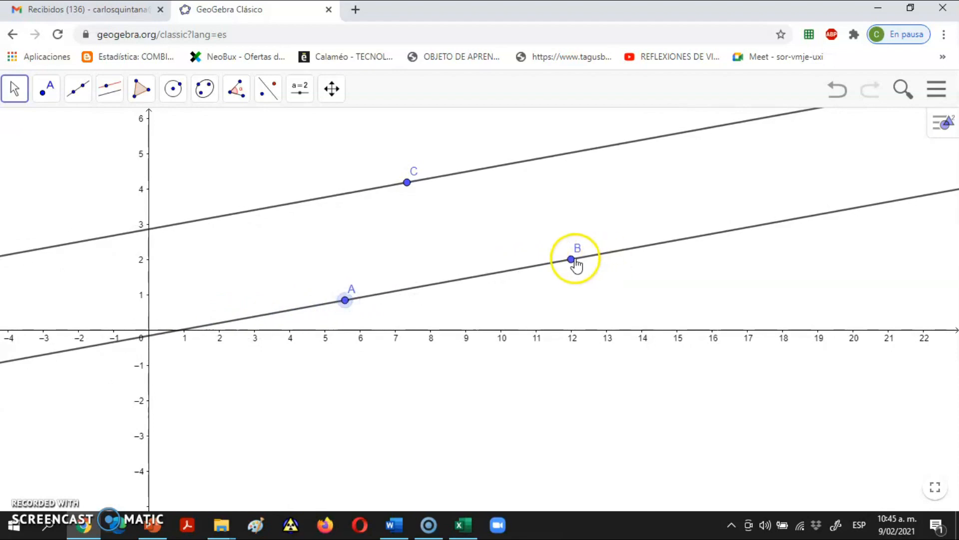
left_click_drag(572, 261, 675, 255)
left_click_drag(411, 185, 387, 185)
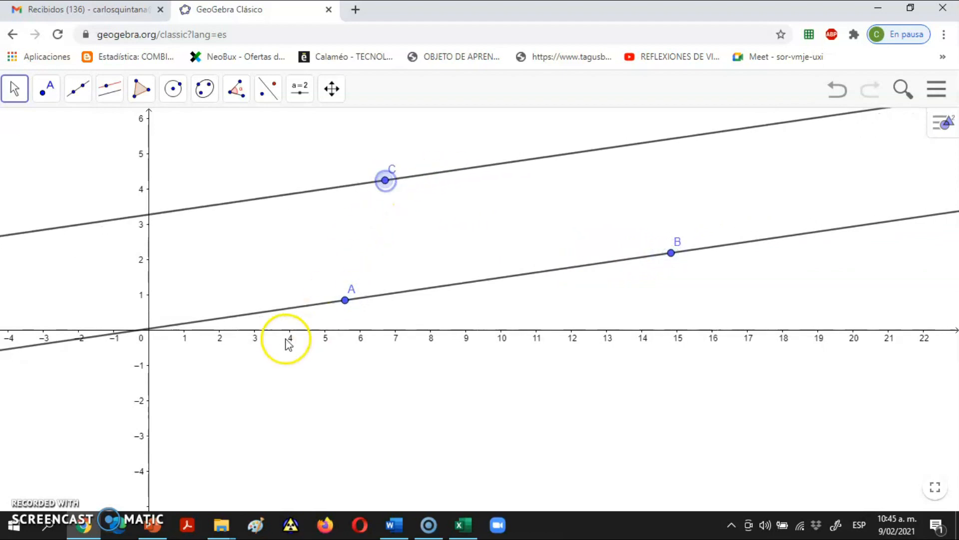
left_click(252, 354)
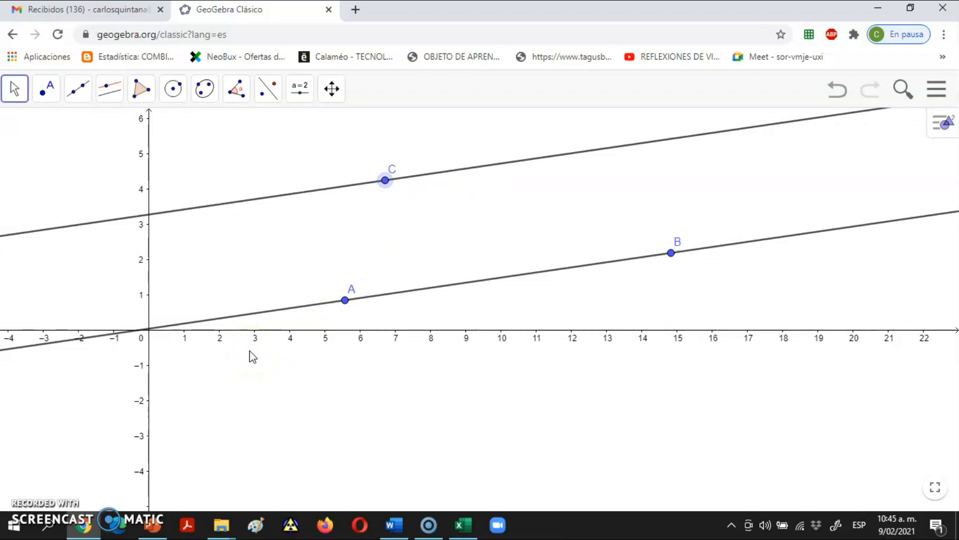
Delete point C together with the parallel line that depends on it.
left_click(16, 90)
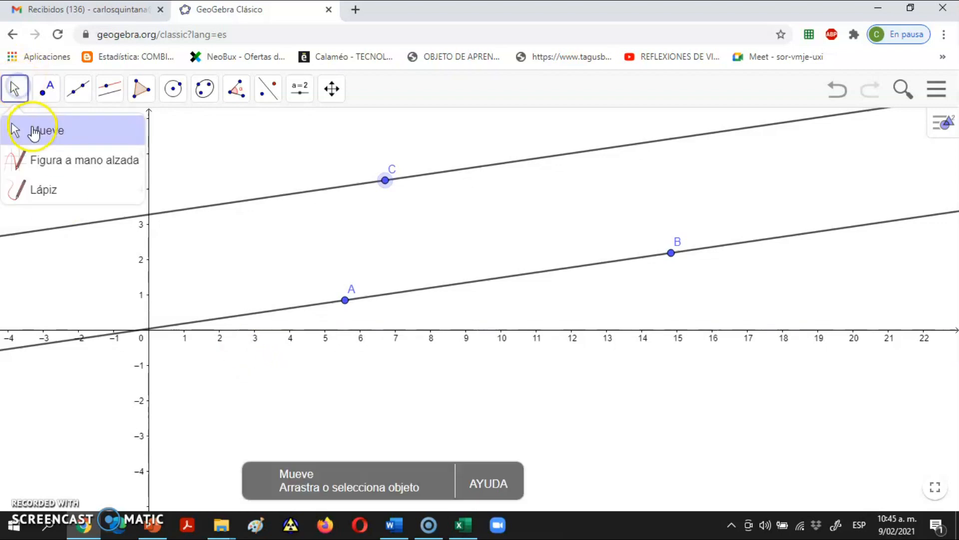
left_click(31, 131)
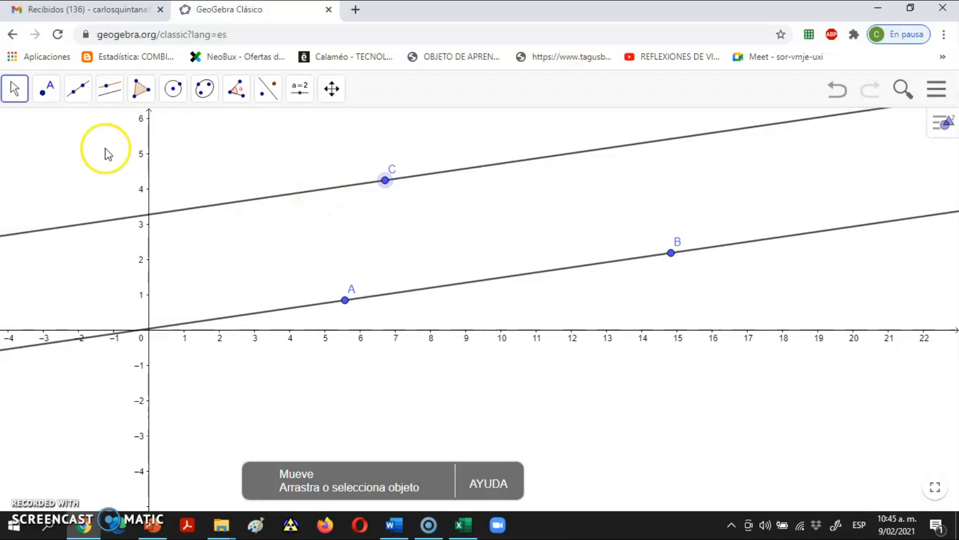
left_click(384, 180)
key("Delete")
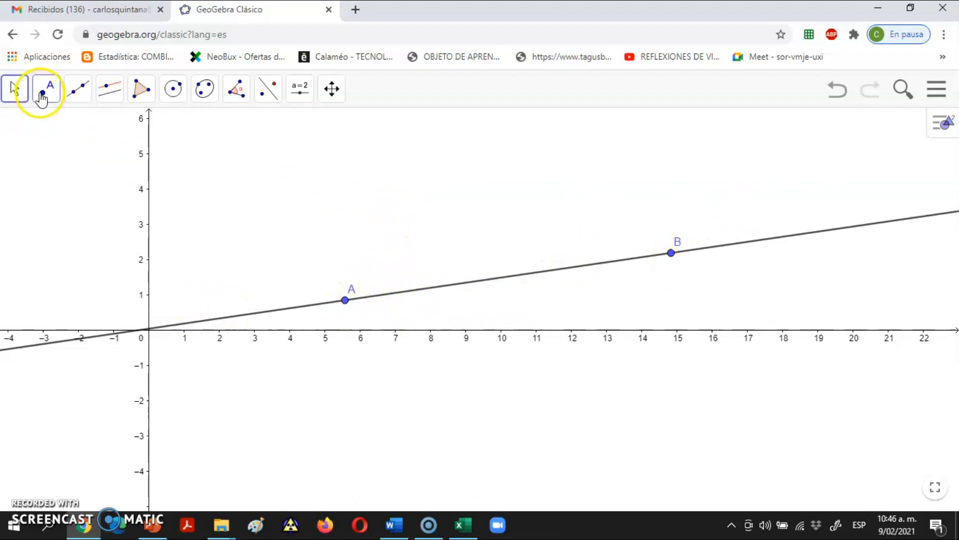
Draw a line perpendicular (Perpendicular) to line AB through point A.
left_click(109, 90)
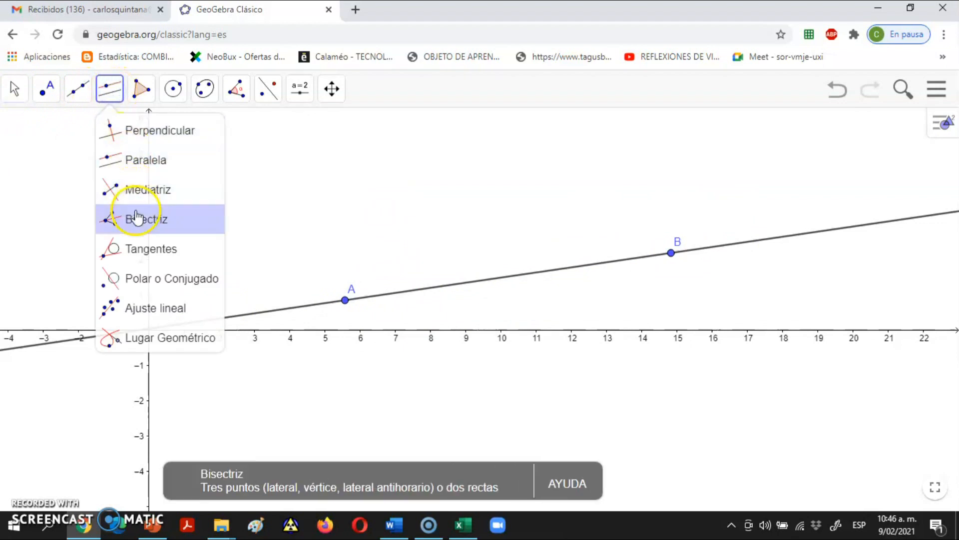
left_click(150, 142)
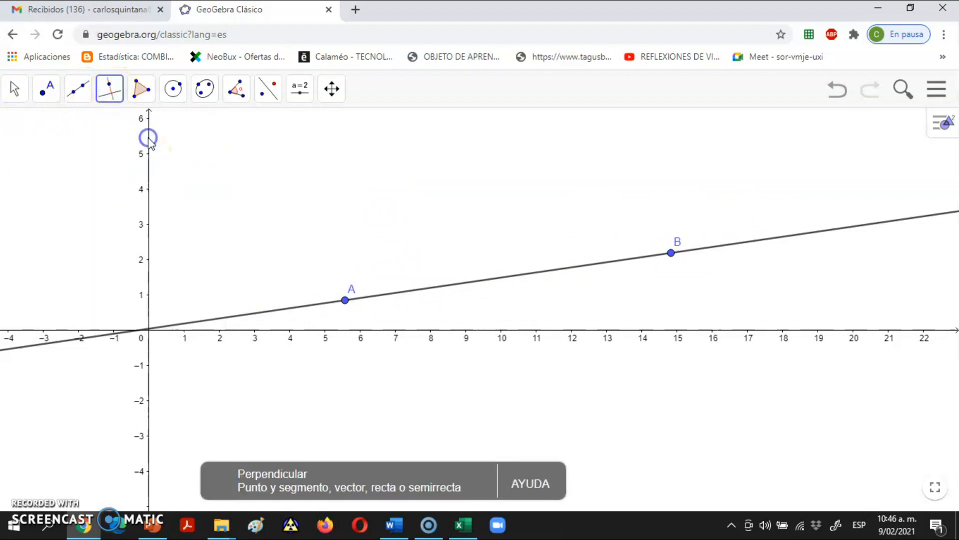
left_click(451, 284)
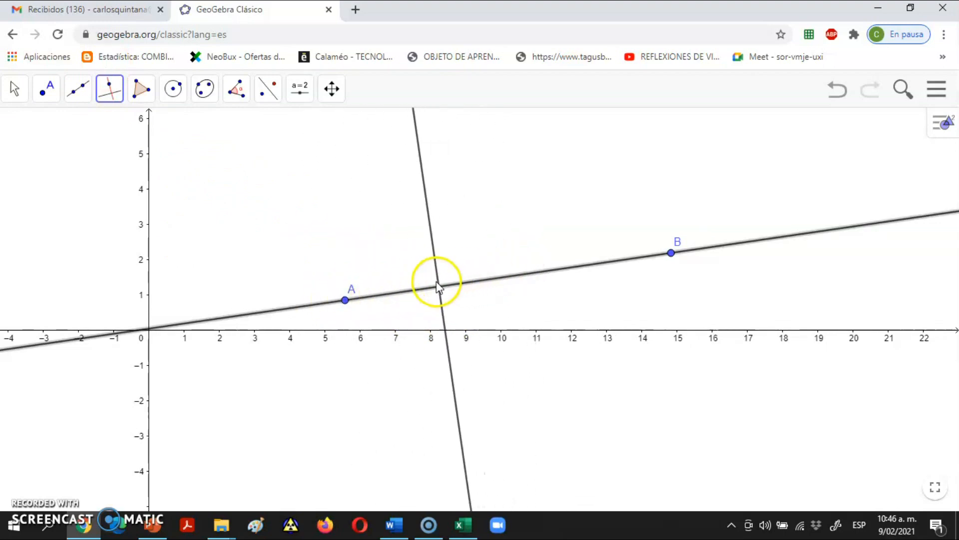
left_click(345, 300)
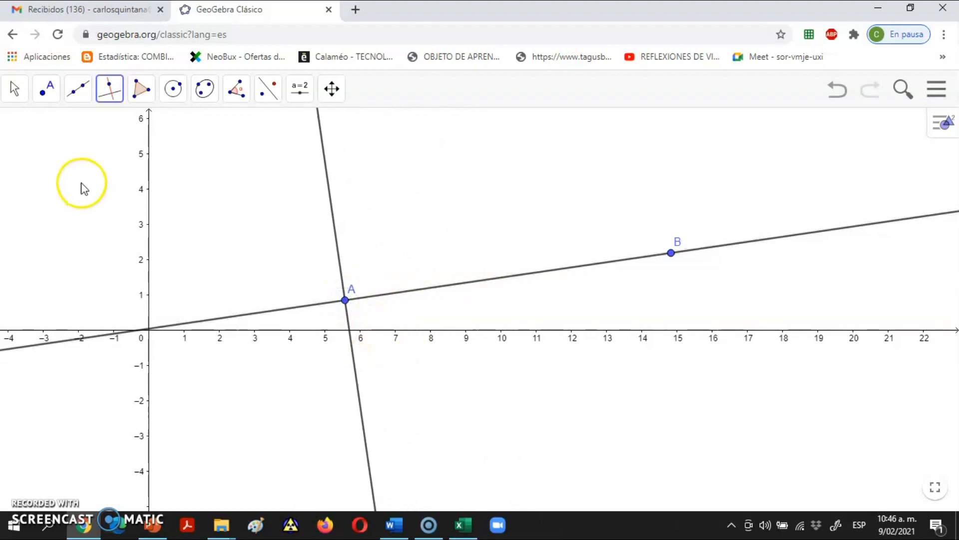
Move point A to about (5, 1.3) to test the perpendicular construction.
scroll(21, 113, "up", 2)
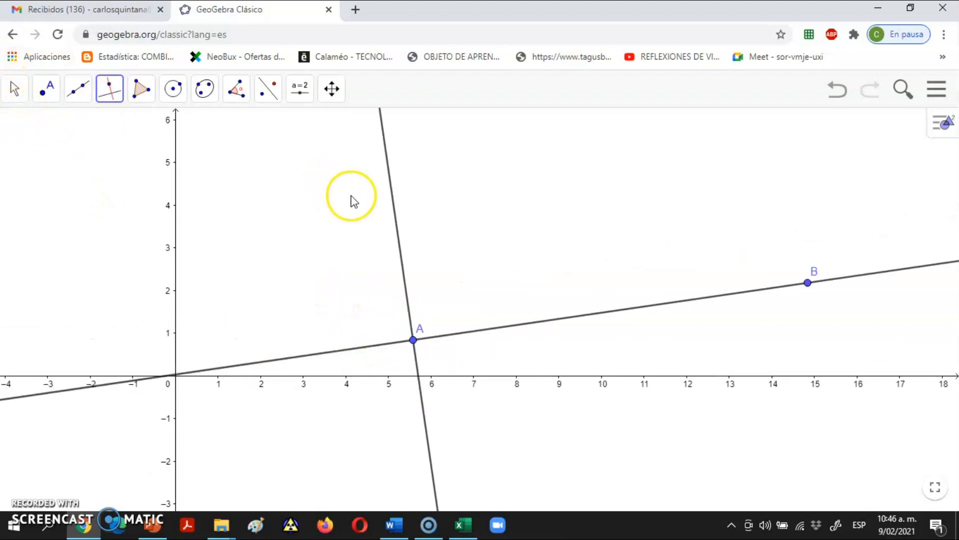
left_click(11, 98)
left_click(25, 130)
left_click_drag(413, 340, 391, 324)
left_click(252, 283)
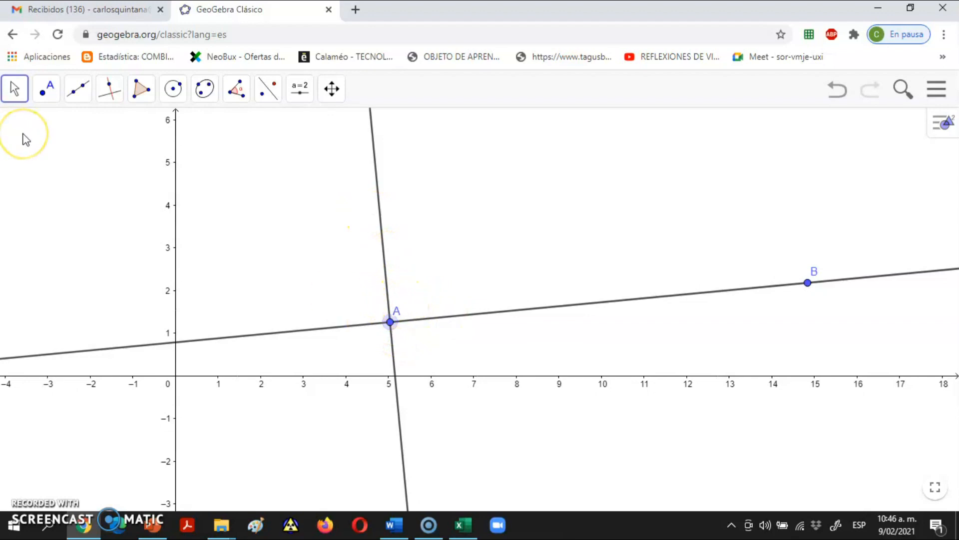
Place a point on the perpendicular line (Punto en objeto) at about (4.7, 4.5) and make its label visible.
left_click(72, 90)
mouse_move(54, 97)
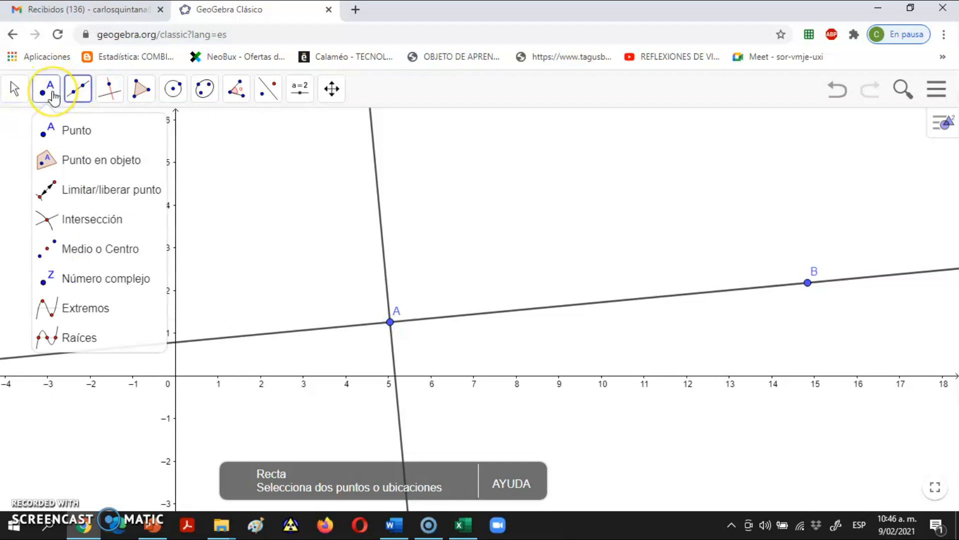
left_click(68, 160)
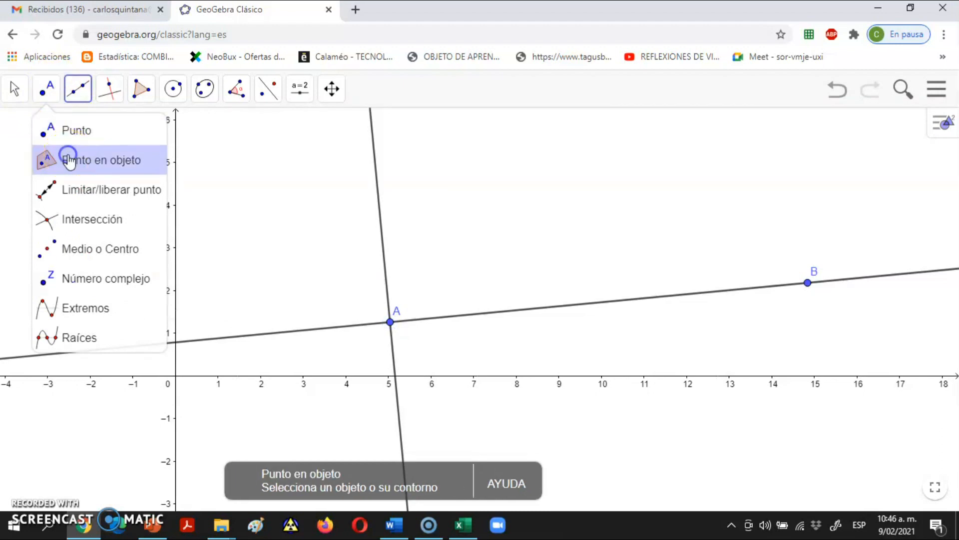
left_click(378, 184)
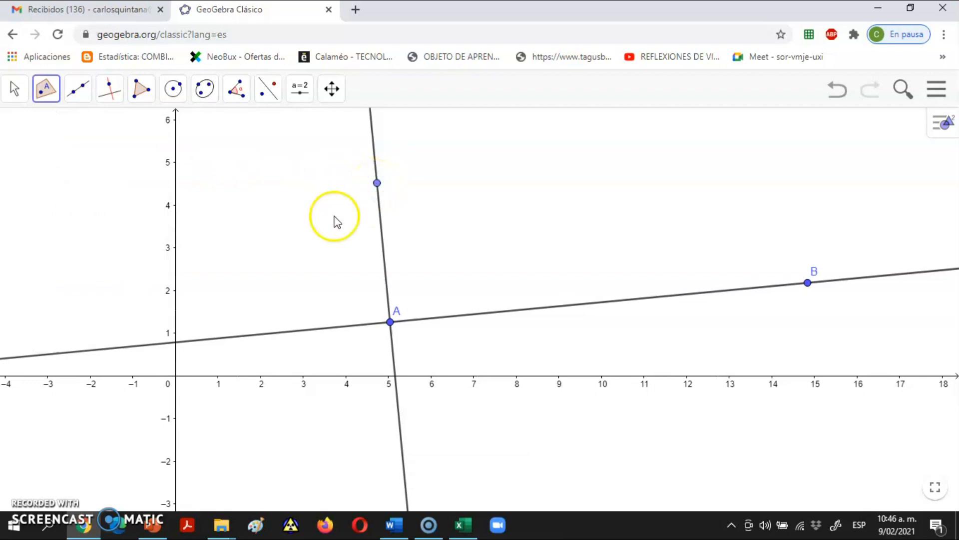
left_click(14, 89)
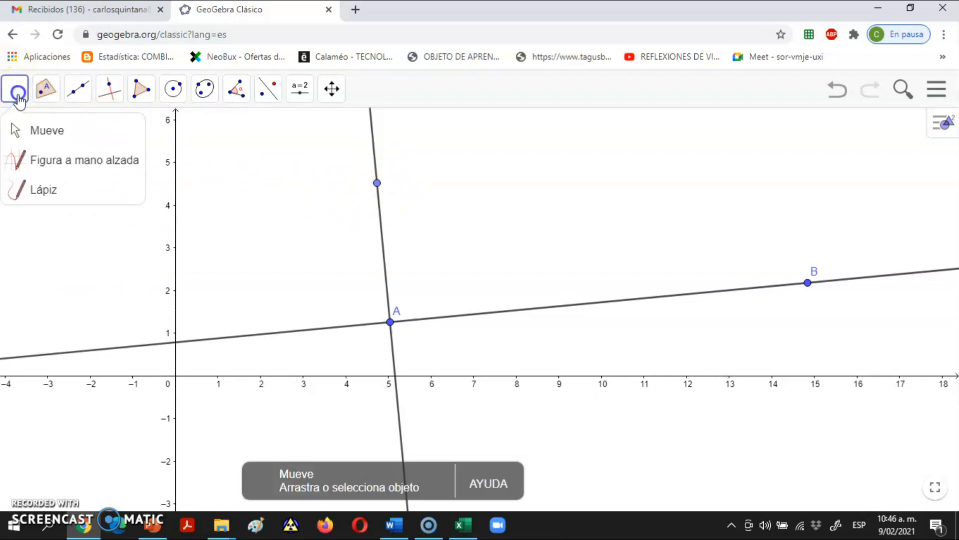
left_click(29, 125)
right_click(375, 180)
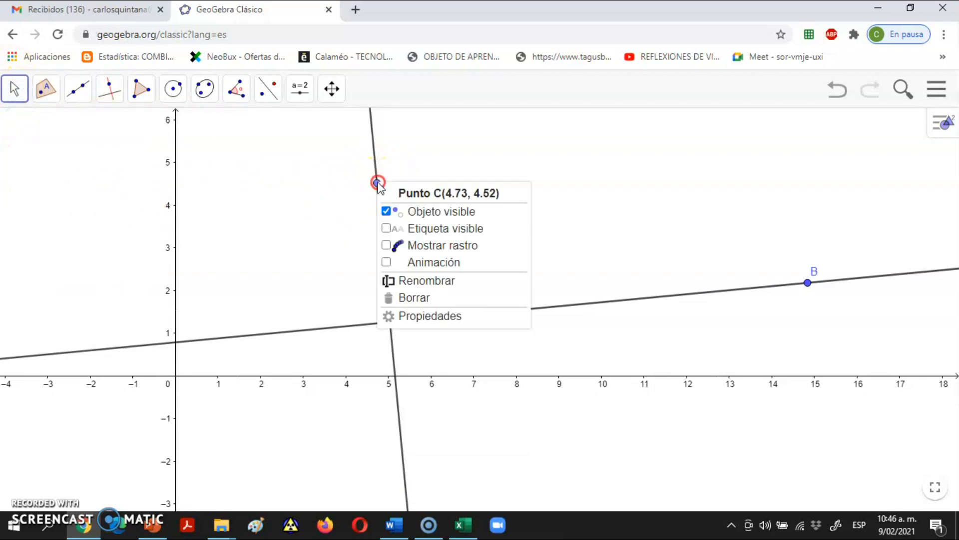
left_click(388, 228)
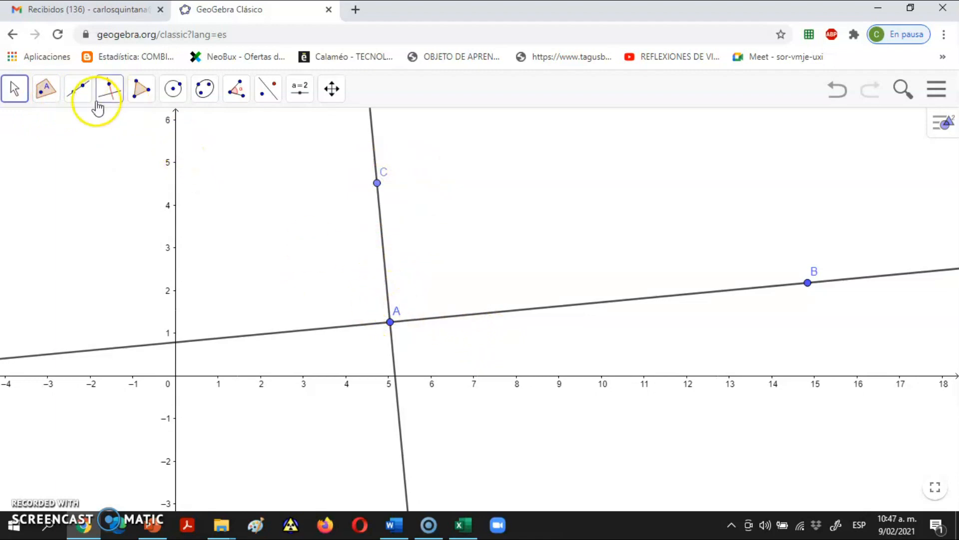
Mark the angle (Ángulo) from point B to point C with its vertex at A.
left_click(239, 92)
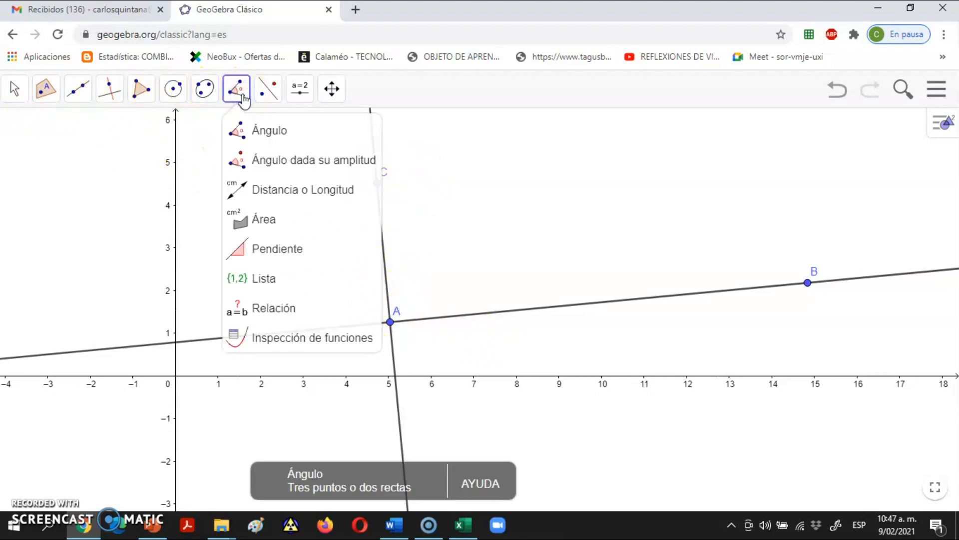
left_click(261, 140)
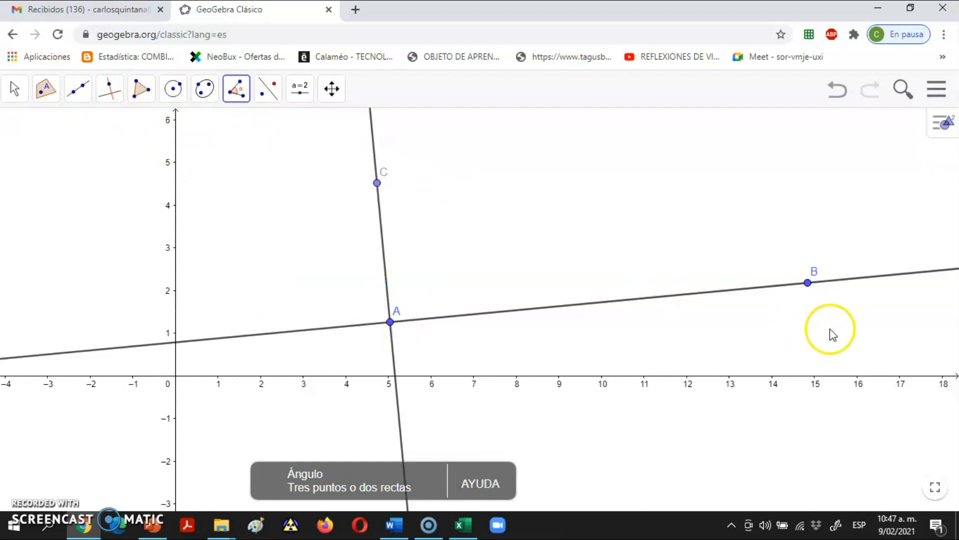
left_click(808, 283)
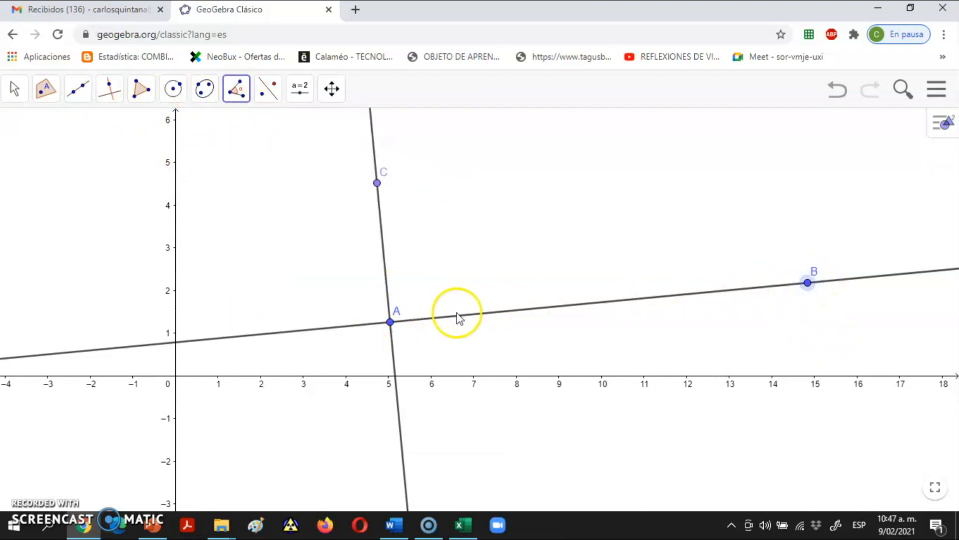
left_click(390, 322)
left_click(377, 183)
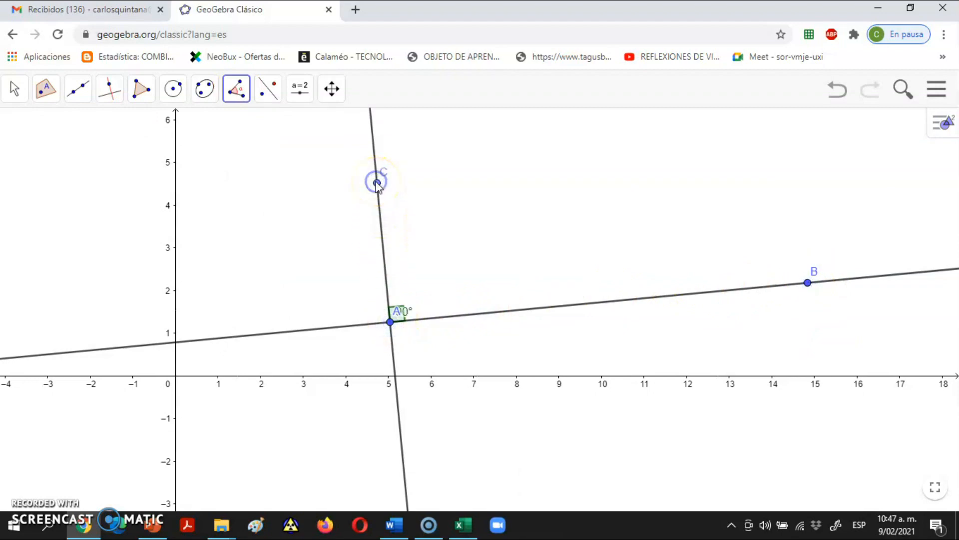
Move the angle's label clear of A, and reposition point A to about (5.9, 0.6) and point B to about (15.8, 1.7).
left_click(10, 89)
left_click(23, 122)
left_click(405, 311)
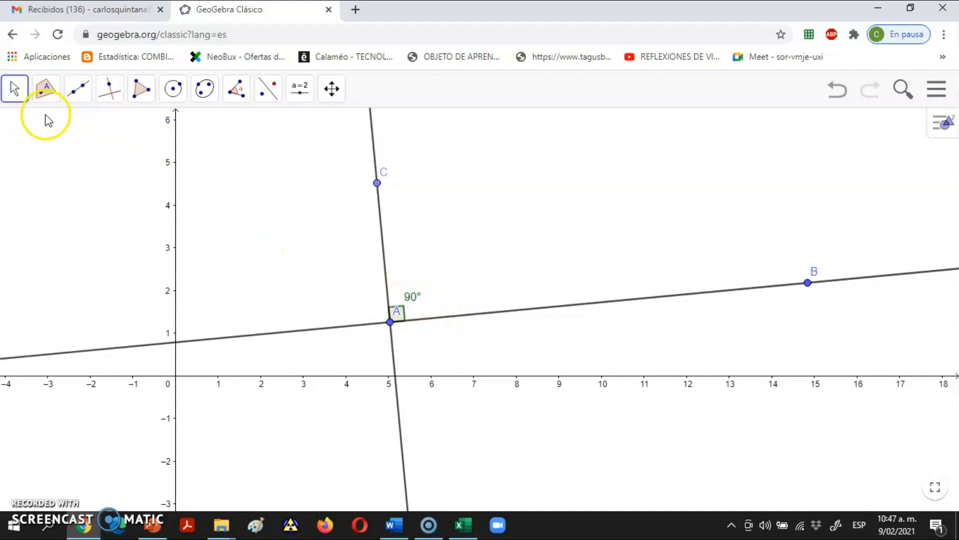
left_click_drag(391, 322, 427, 350)
left_click_drag(808, 282, 852, 306)
Delete point C and the perpendicular line, keeping only line AB with its two points.
left_click(15, 89)
left_click(38, 143)
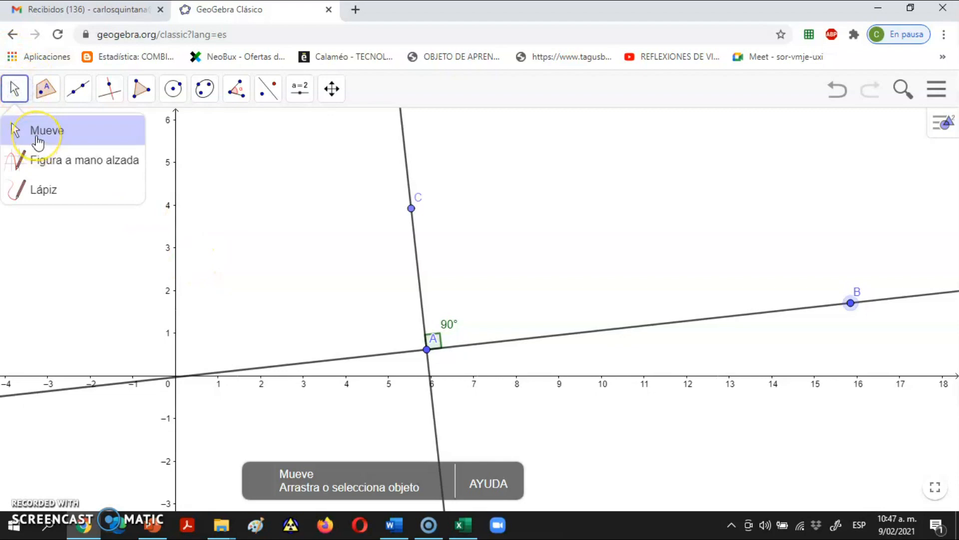
left_click(411, 209)
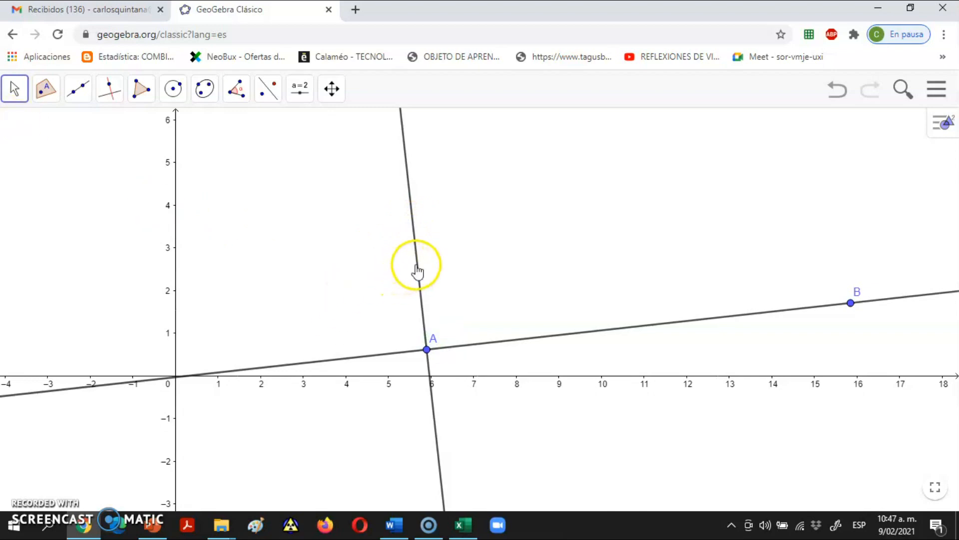
key("Delete")
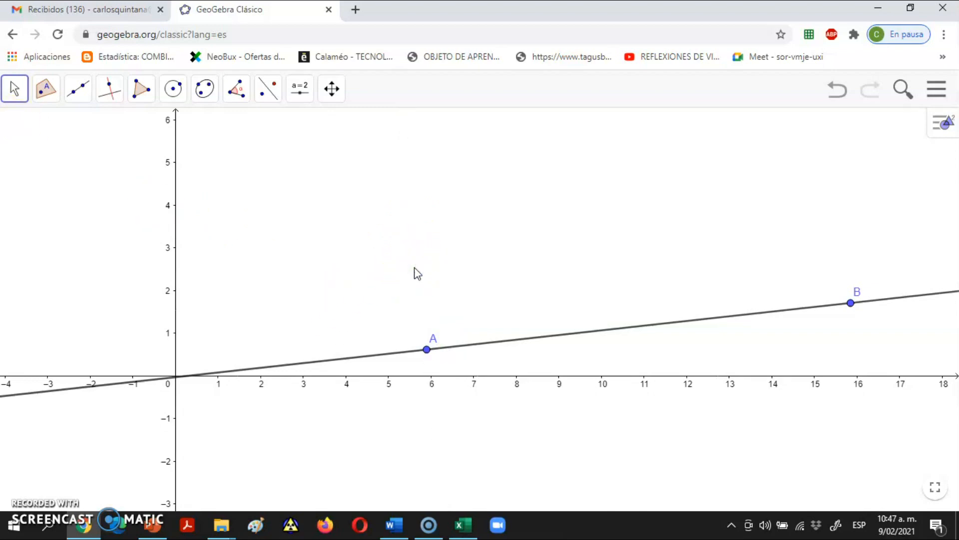
Place a new free point (Punto) above line AB at about (3.7, 2.7).
left_click(77, 89)
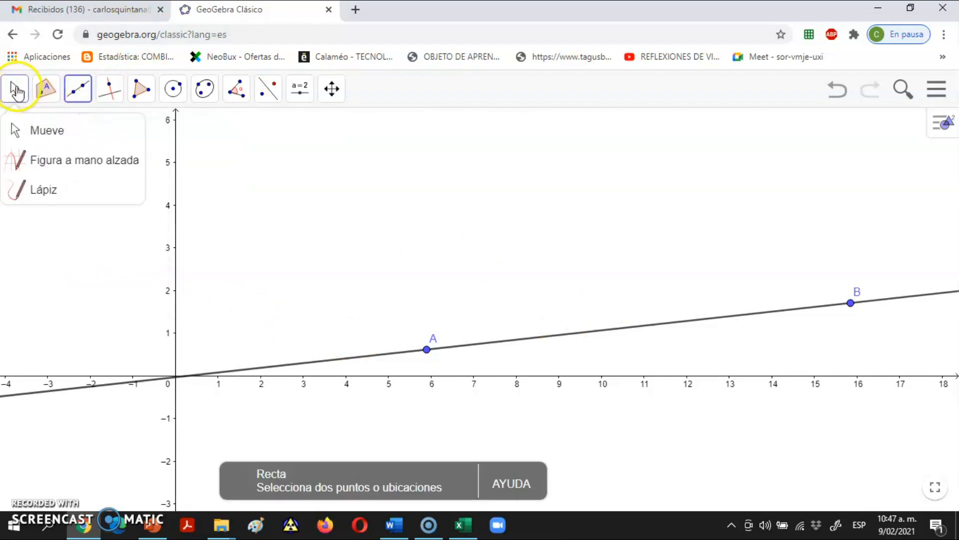
left_click(33, 128)
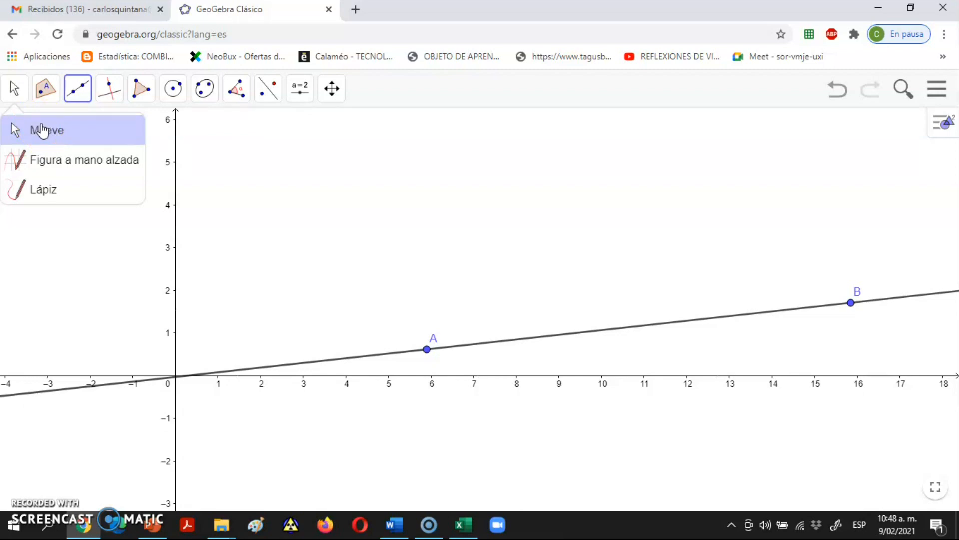
left_click(45, 89)
left_click(72, 133)
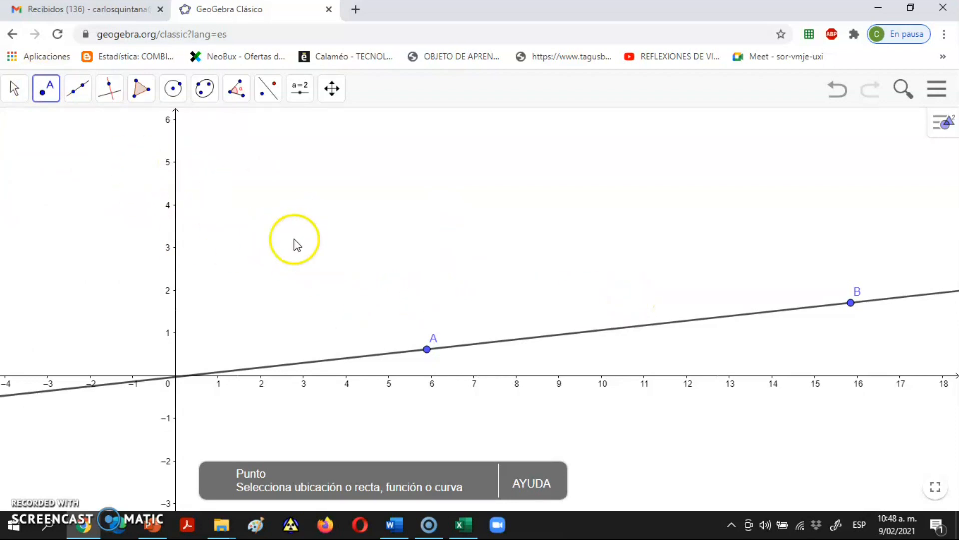
left_click(331, 261)
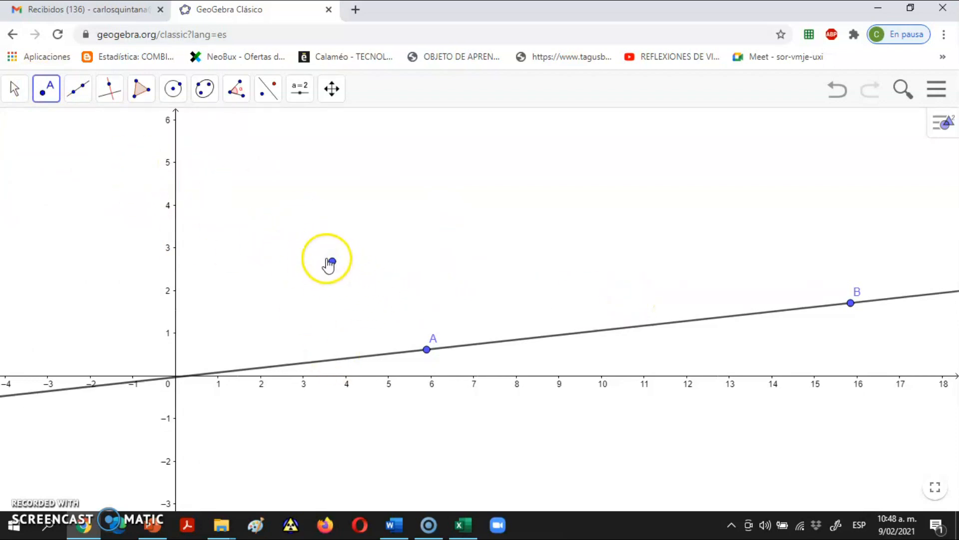
Show the label of the new free point above line AB.
left_click(19, 87)
left_click(35, 127)
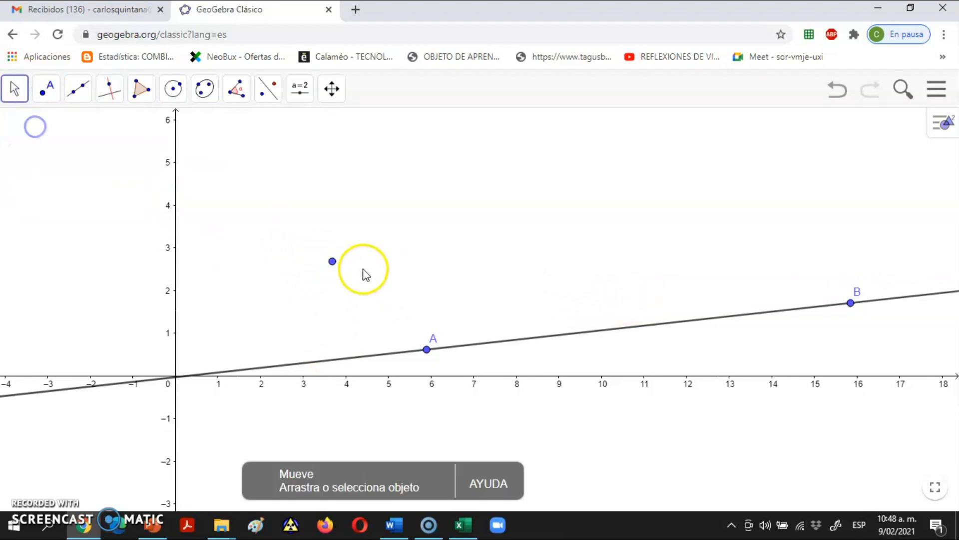
right_click(332, 261)
left_click(349, 306)
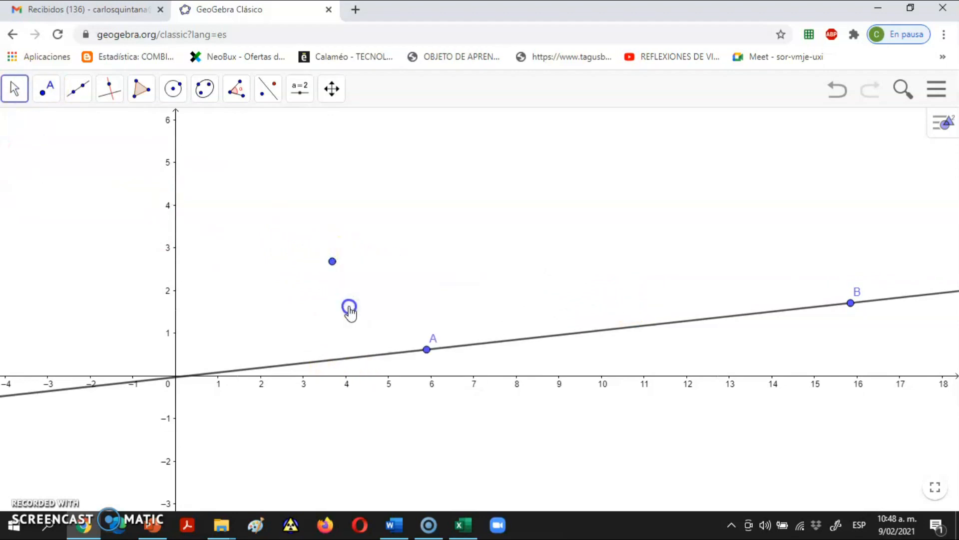
Draw a line (Recta) through points C and A, and move point A to about (5.4, 0.9).
left_click(78, 89)
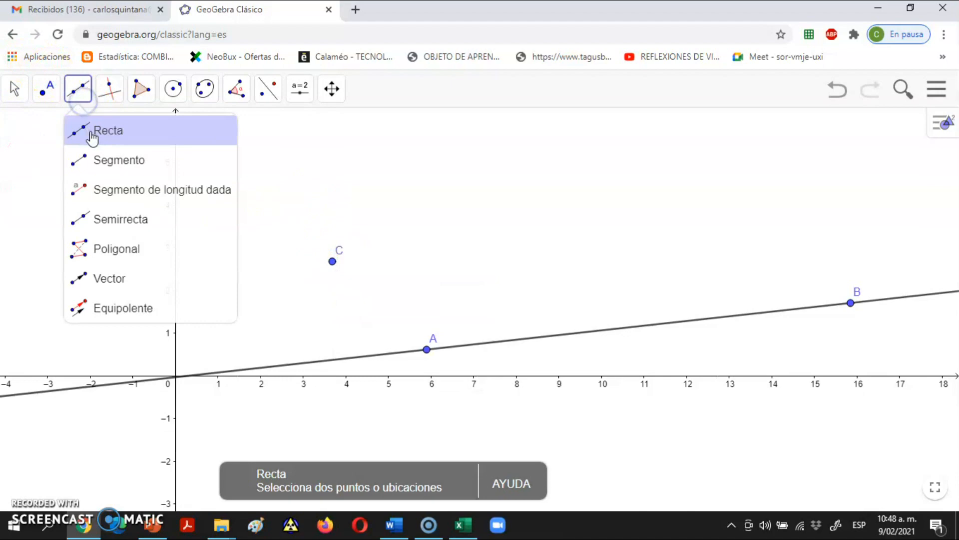
left_click(93, 134)
left_click(333, 262)
left_click(427, 349)
left_click(15, 88)
left_click(31, 127)
left_click(426, 349)
left_click_drag(468, 346, 405, 337)
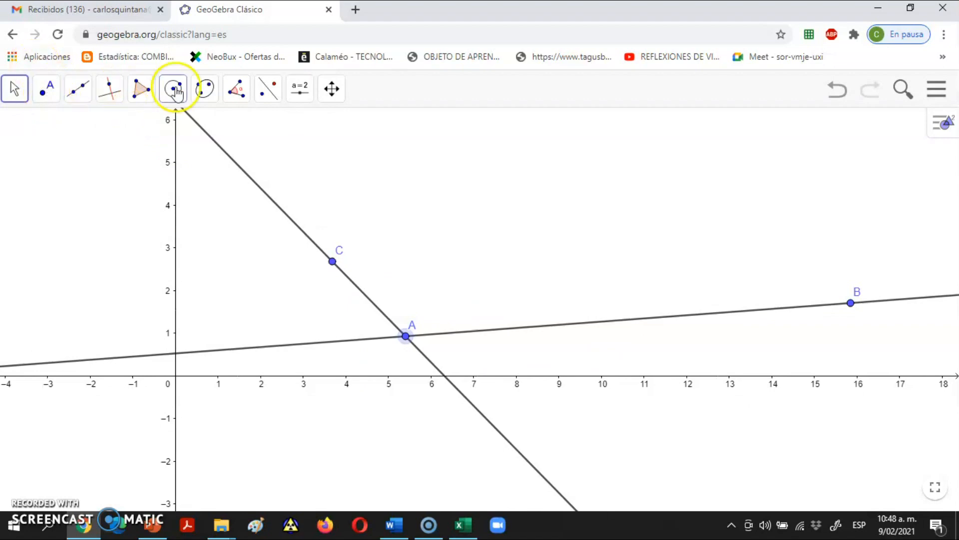
Mark the angle (Ángulo) from B to C with its vertex at A, and move its label above the arc, clear of A.
left_click(231, 102)
left_click(243, 131)
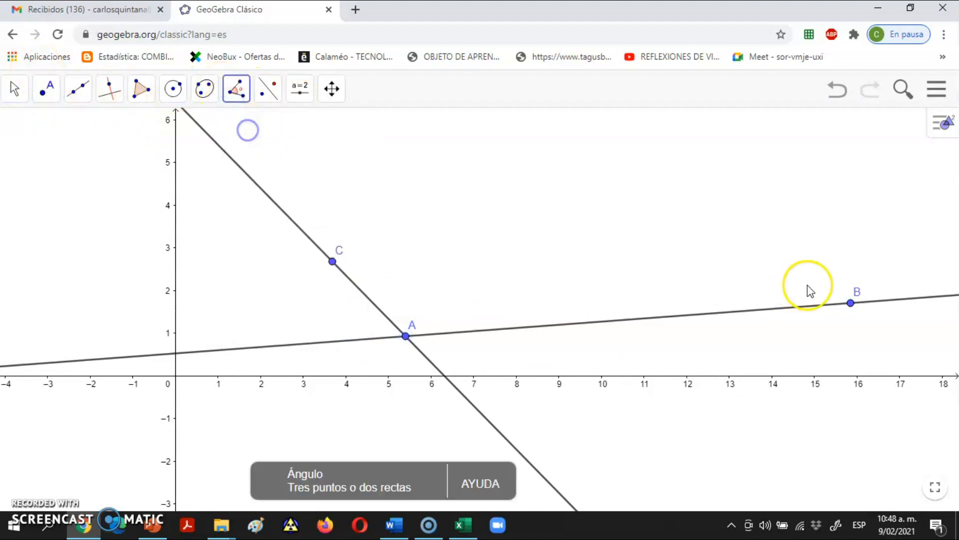
left_click(850, 303)
left_click(407, 336)
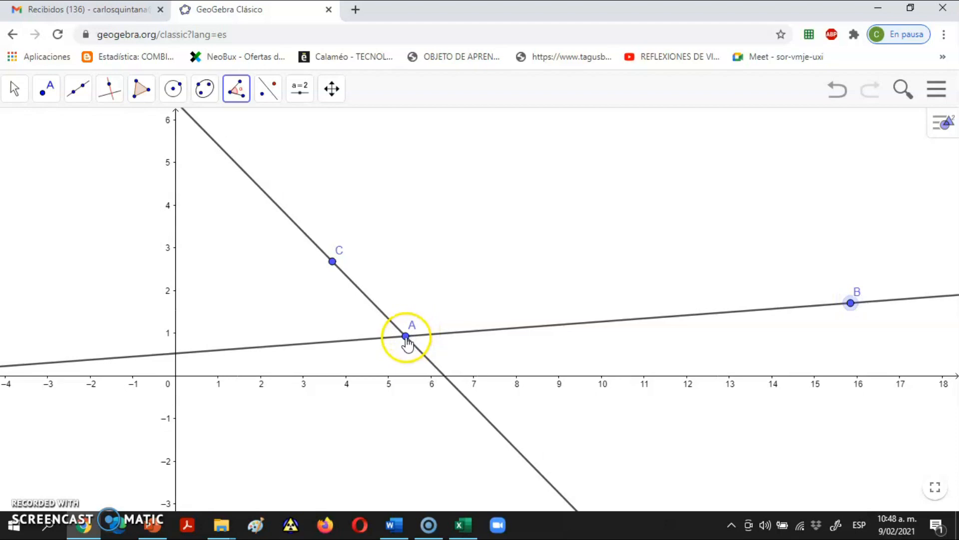
left_click(332, 262)
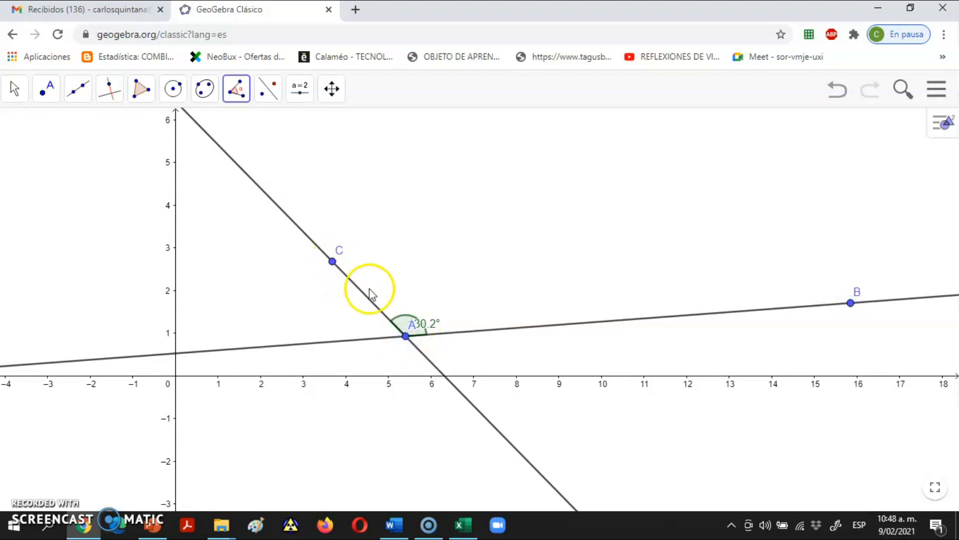
left_click(15, 90)
left_click(28, 131)
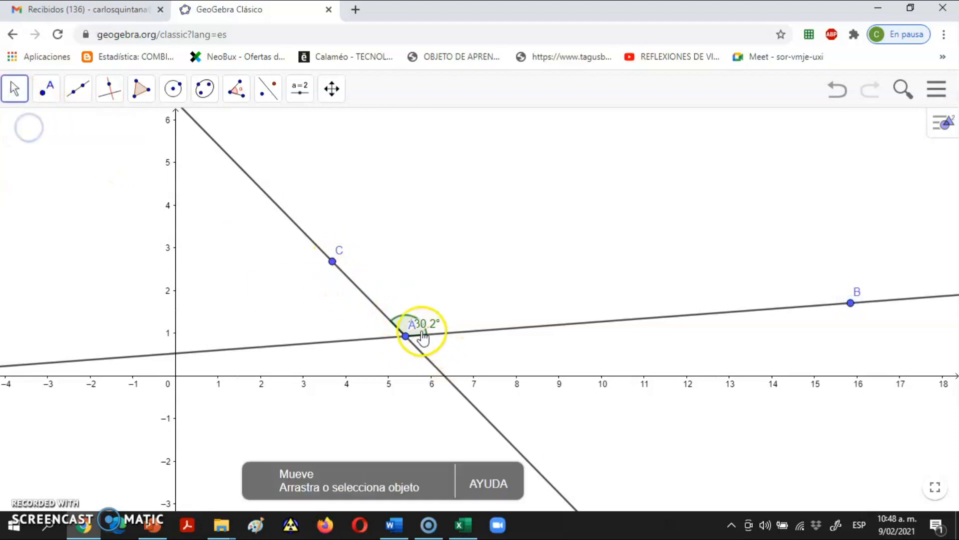
left_click_drag(420, 328, 423, 322)
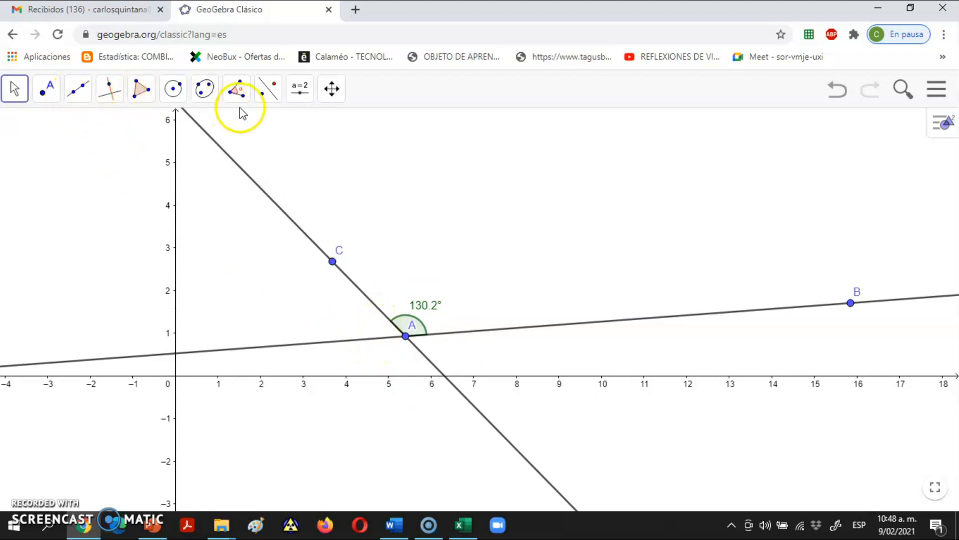
Try to place a point on line AB (Punto en objeto) to the left of A, near x = 2.
left_click(78, 89)
left_click(46, 89)
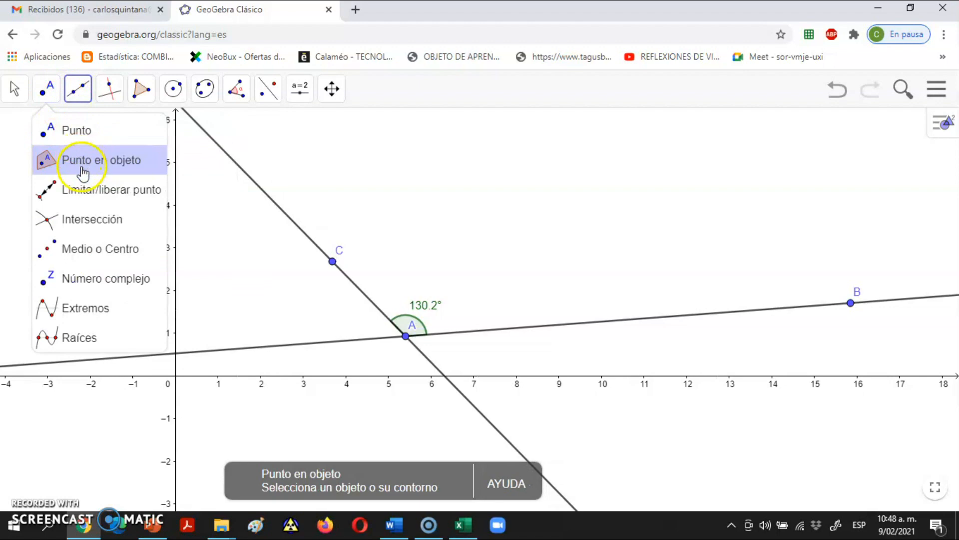
left_click(65, 157)
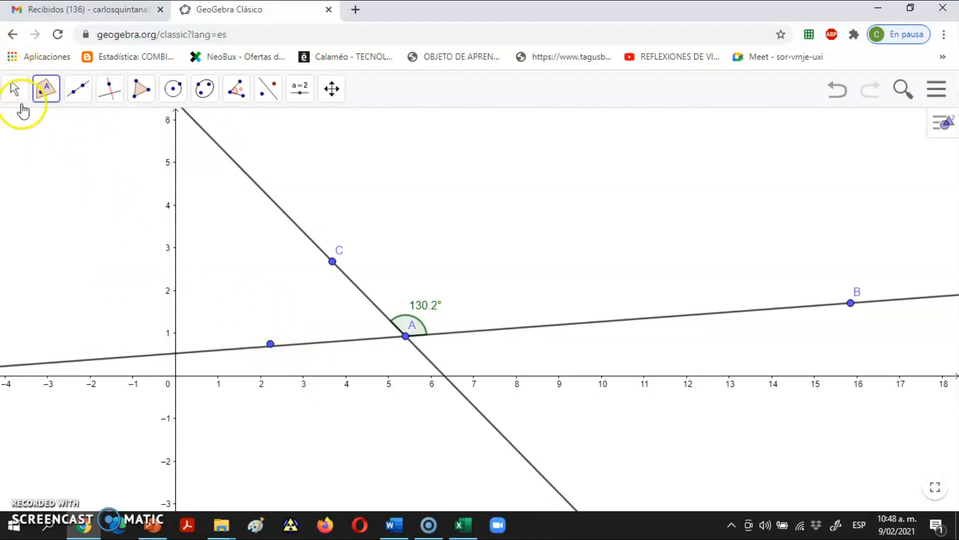
left_click(19, 87)
left_click(228, 381)
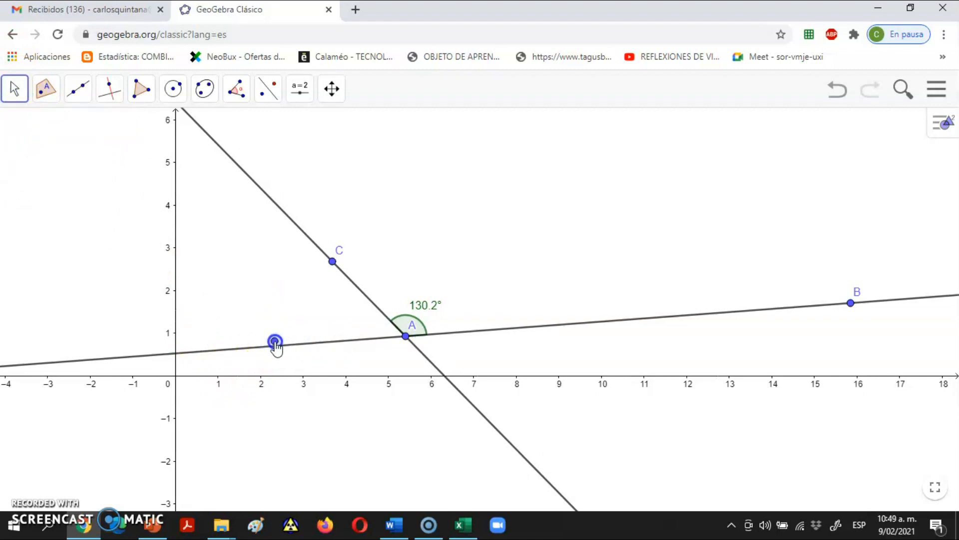
Place a point on line AB (Punto en objeto) at about (2.4, 0.7) and show its label.
left_click(46, 87)
left_click(86, 155)
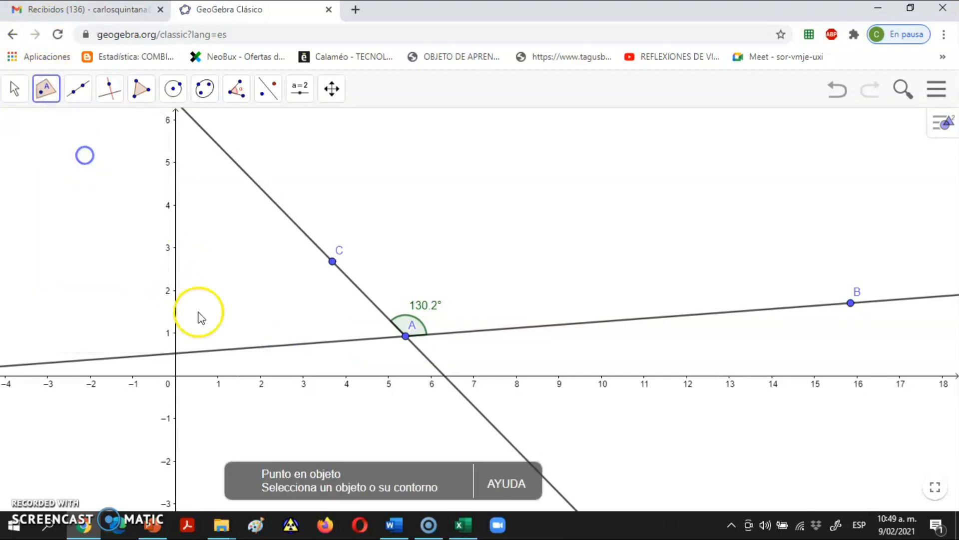
left_click(280, 345)
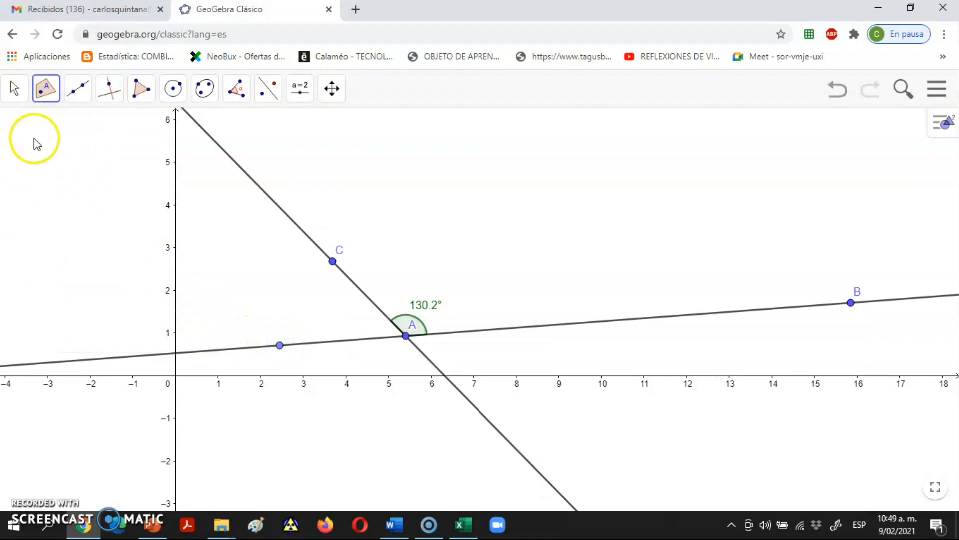
right_click(280, 345)
left_click(286, 393)
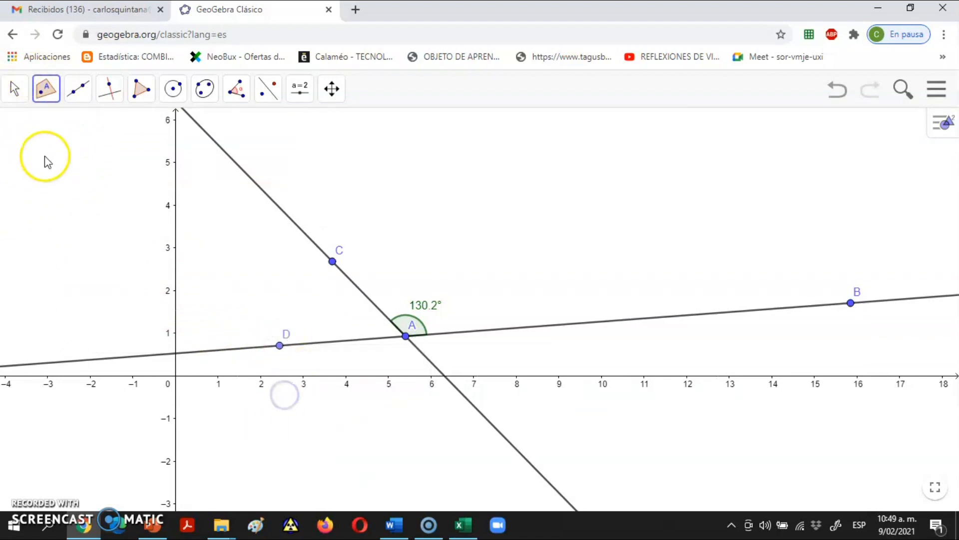
left_click(238, 89)
left_click(271, 134)
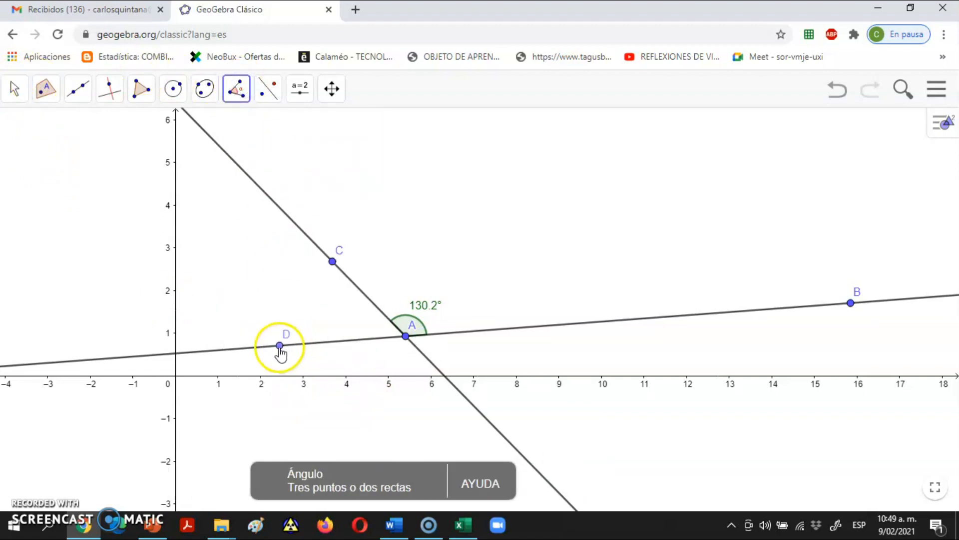
left_click(280, 345)
left_click(405, 336)
left_click(332, 274)
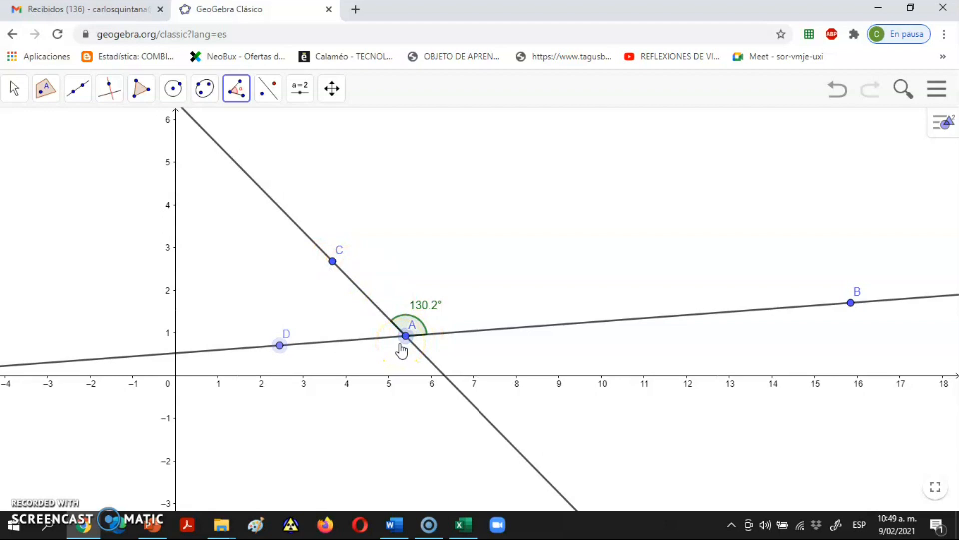
left_click(400, 345)
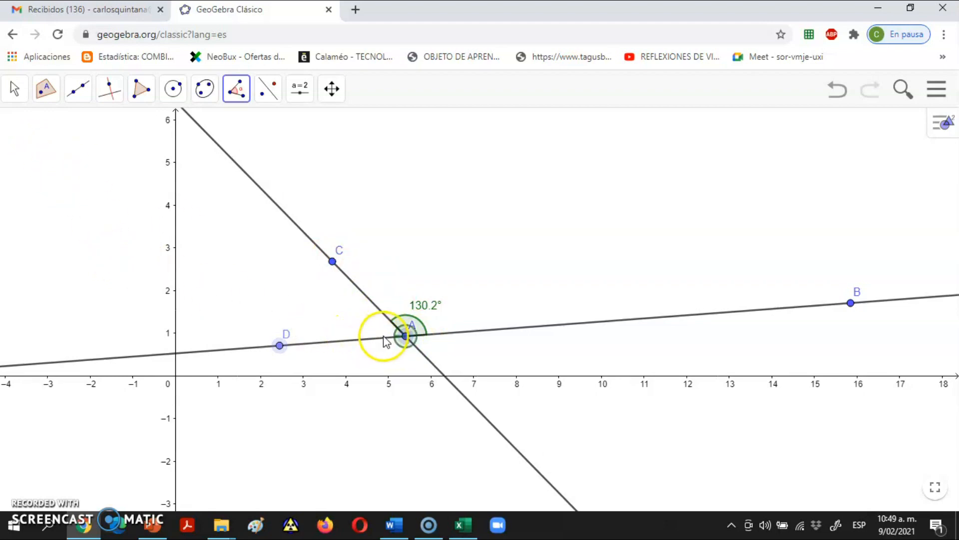
left_click(14, 89)
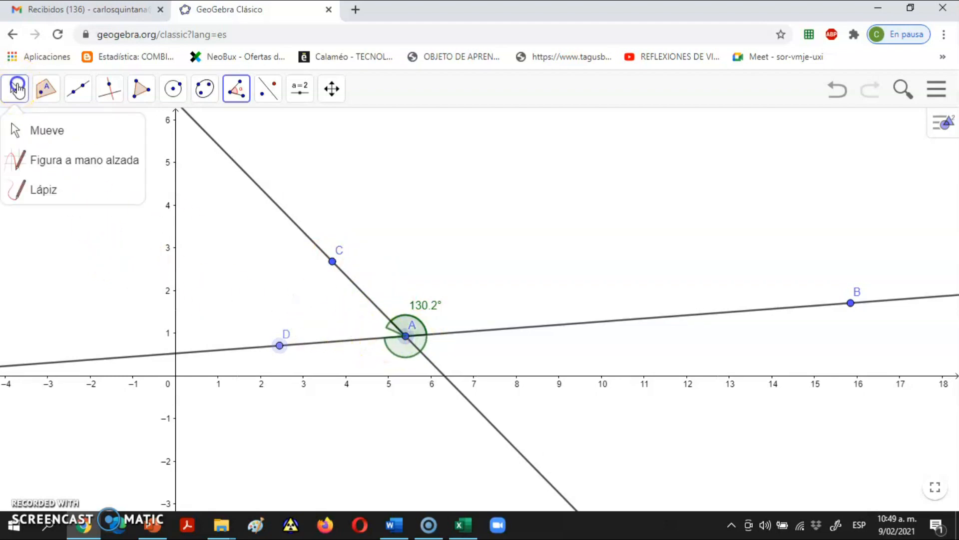
left_click(43, 130)
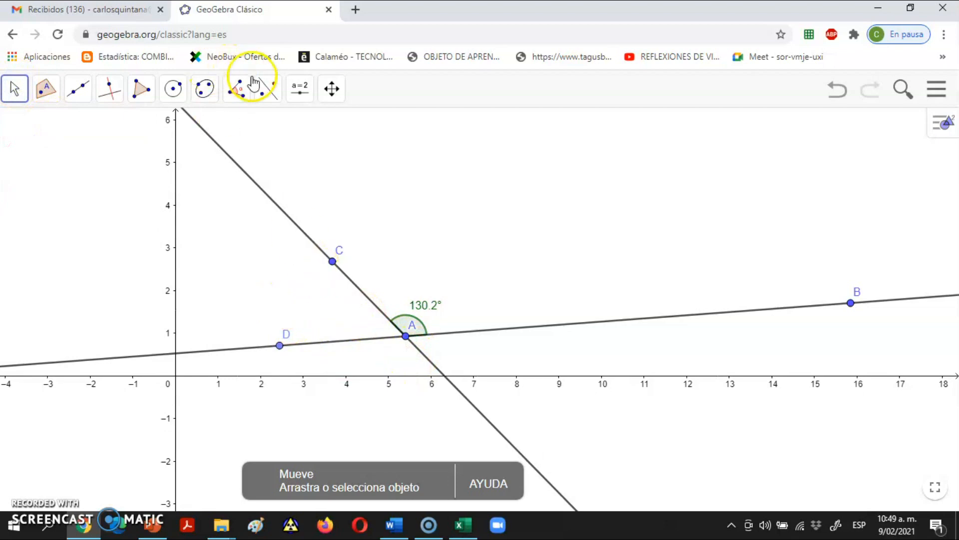
Mark the angle (Ángulo) from point C to point D with its vertex at A.
left_click(238, 92)
left_click(240, 128)
left_click(333, 262)
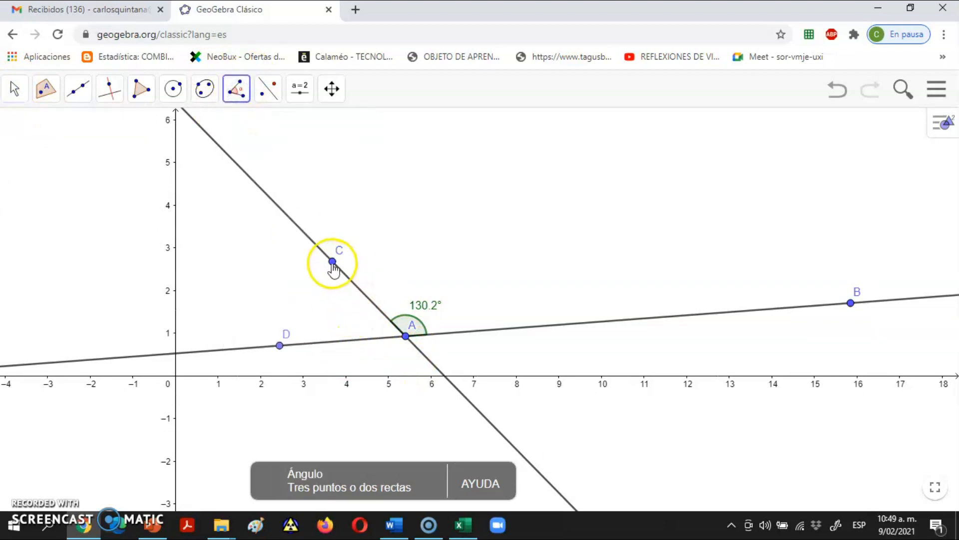
left_click(416, 339)
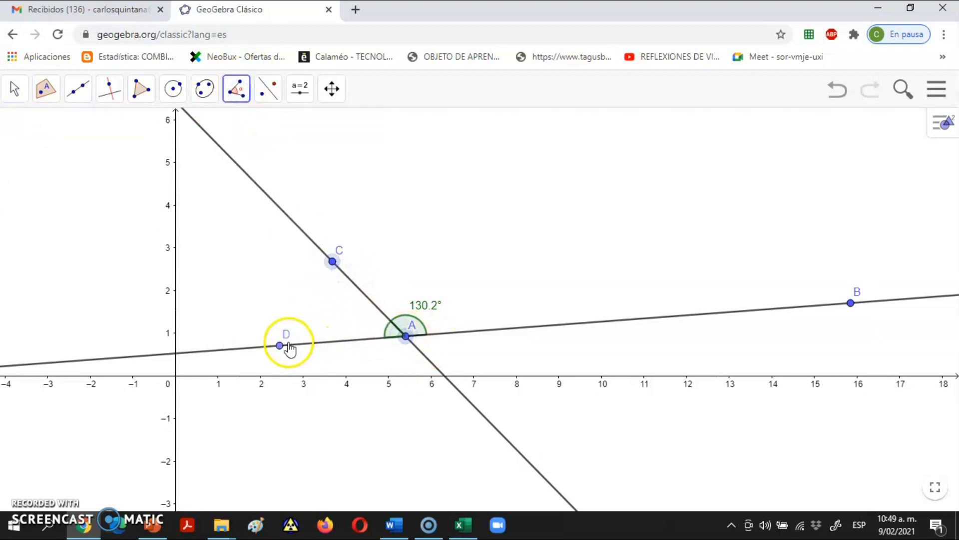
Move the label of the angle between C and D outside its arc, and shift point A to about (4.2, 0.9).
left_click(15, 89)
left_click(38, 131)
left_click_drag(407, 336, 364, 332)
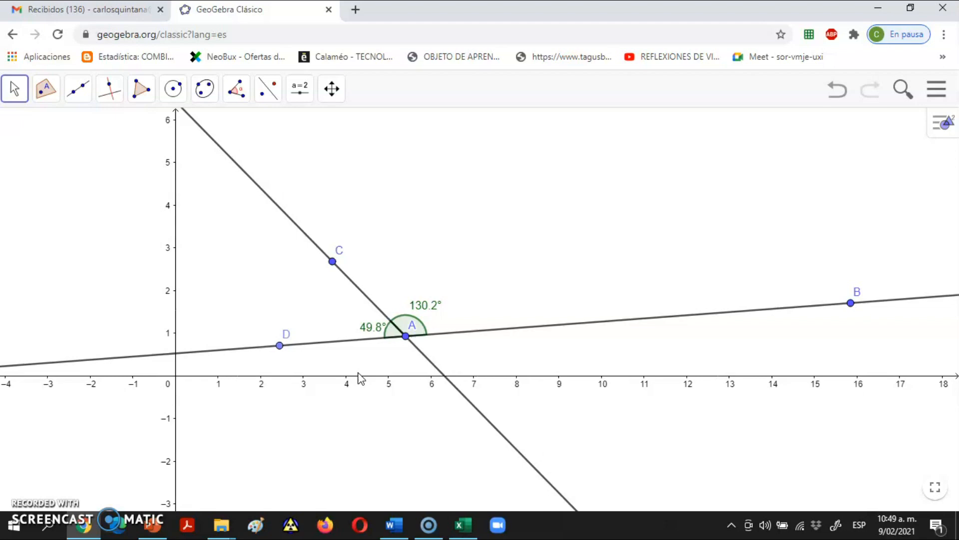
left_click(421, 329)
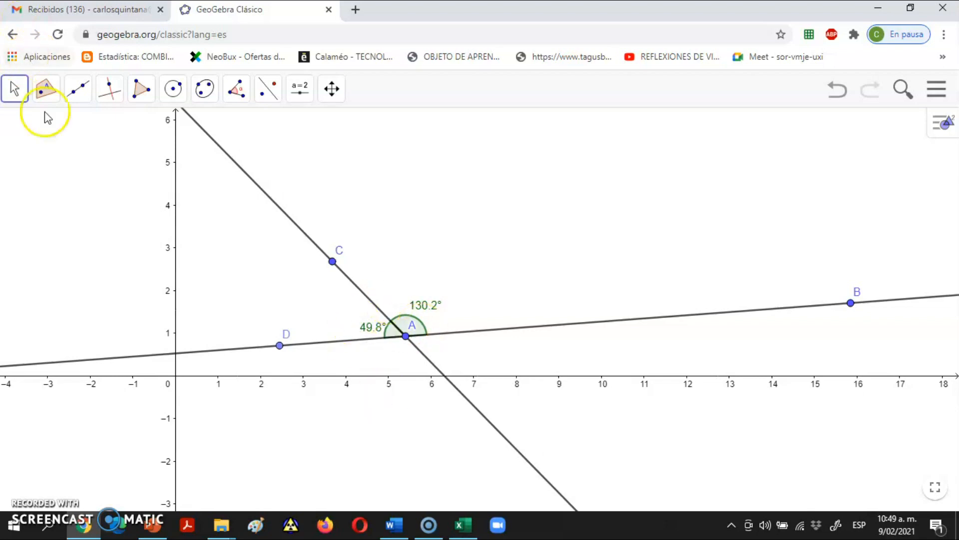
left_click_drag(405, 336, 356, 336)
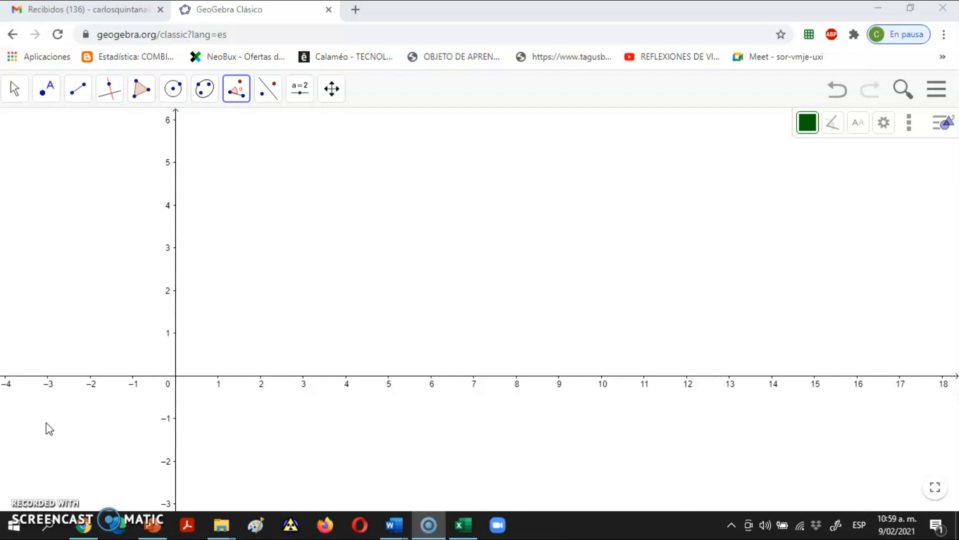
On the empty canvas, draw a segment (Segmento) from about (3.2, 1.2) to about (6.9, 1.5).
left_click(76, 90)
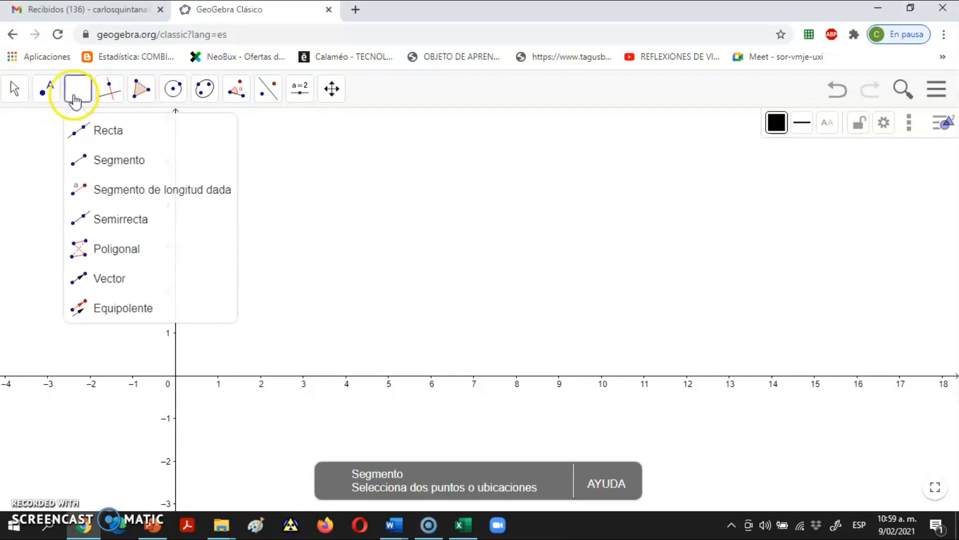
left_click(98, 161)
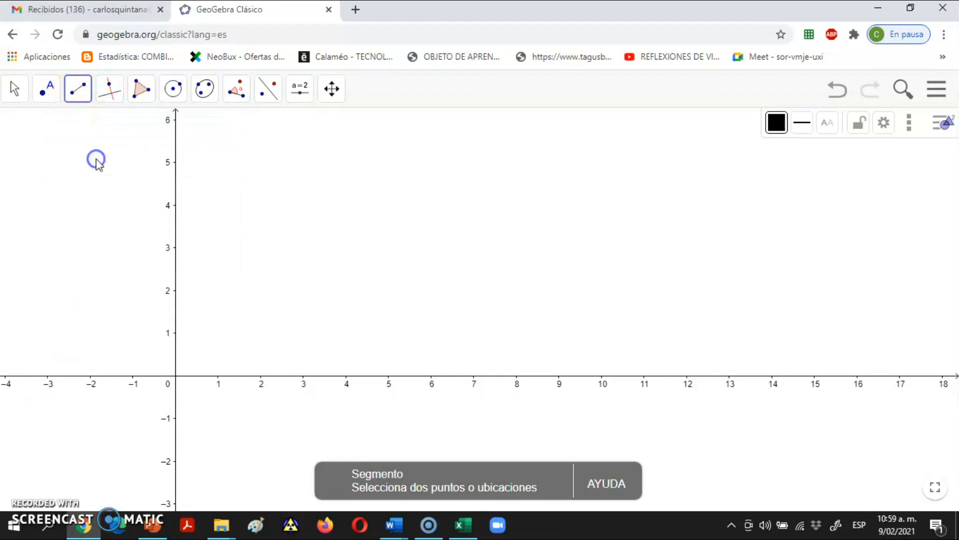
left_click(314, 324)
left_click(472, 311)
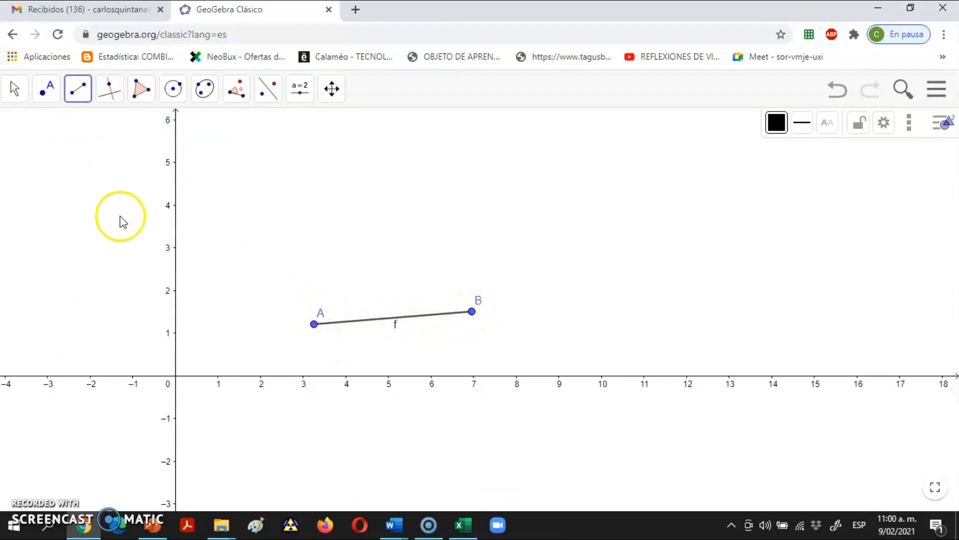
left_click(13, 92)
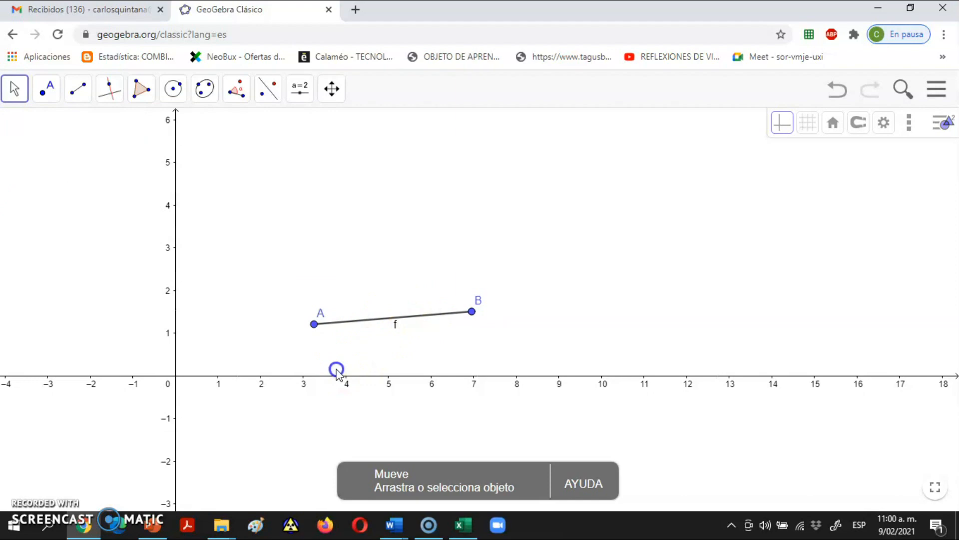
Draw a second segment (Segmento) from point A to a new point at about (4.9, 4.7).
left_click(76, 91)
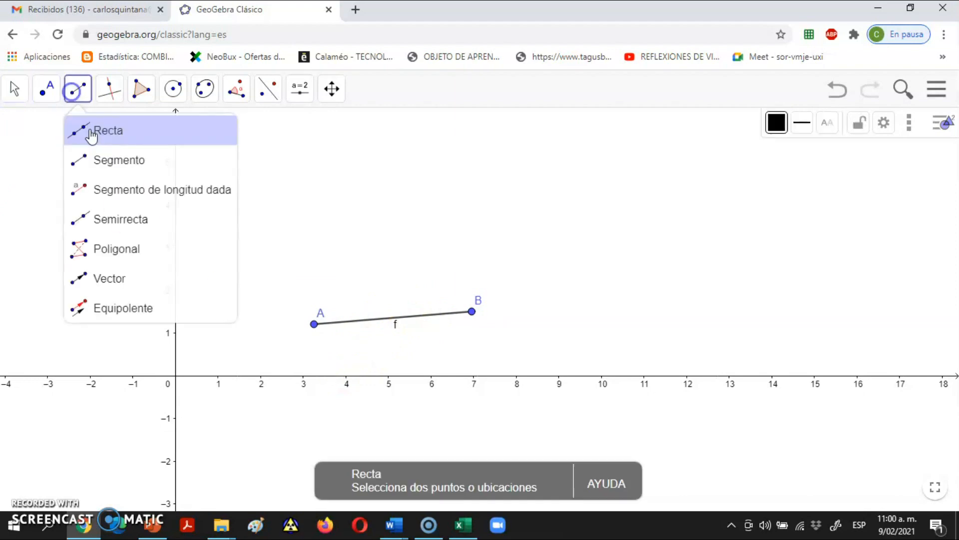
left_click(90, 161)
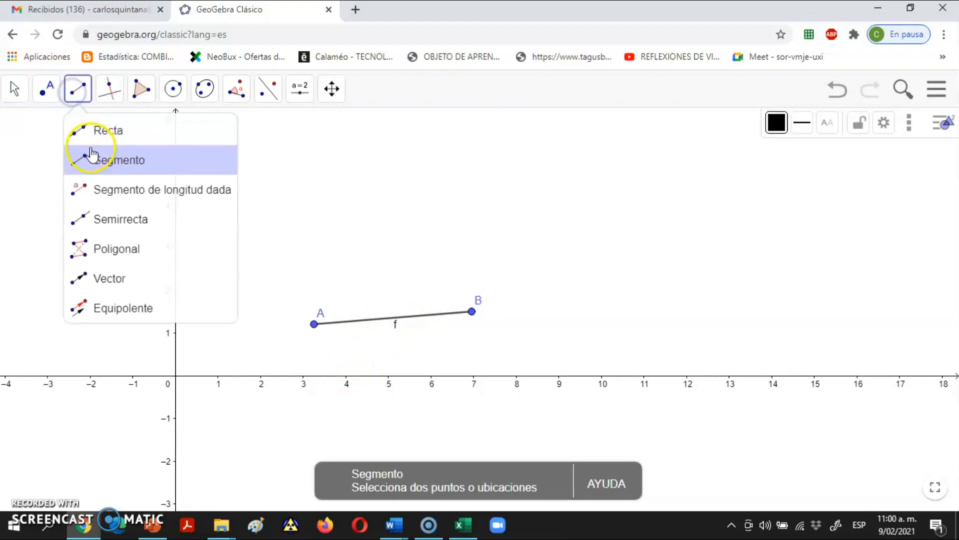
left_click(313, 324)
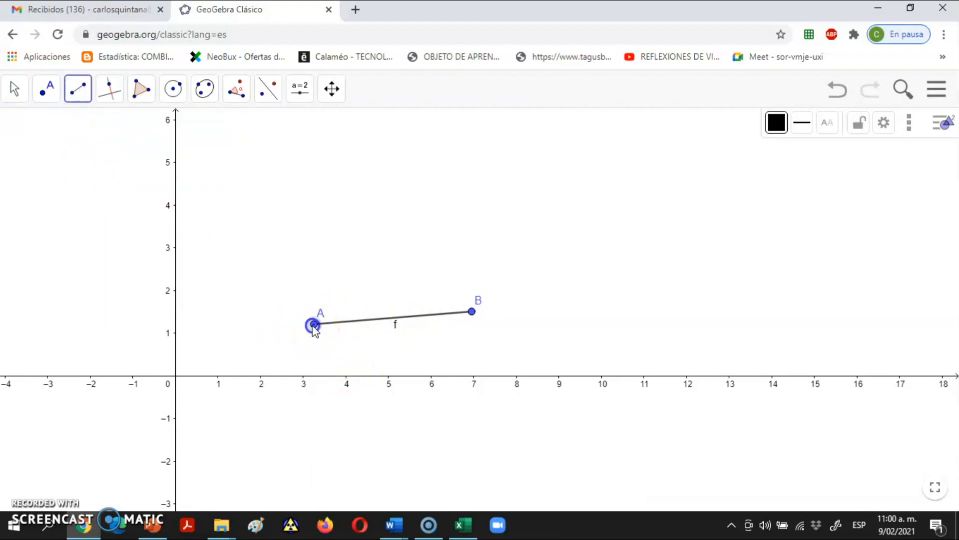
left_click(379, 176)
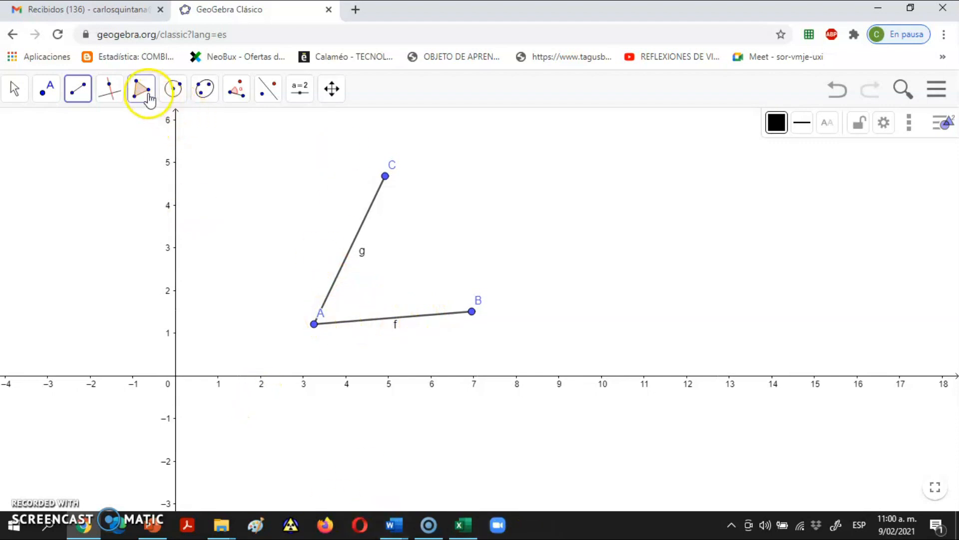
Mark the angle (Ángulo) from point B to point C with its vertex at A.
left_click(240, 95)
left_click(243, 131)
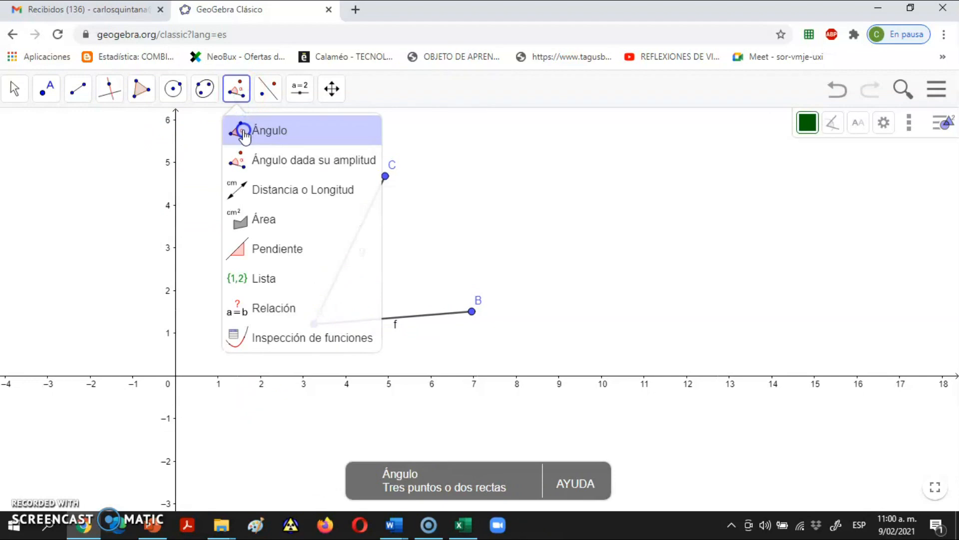
left_click(243, 130)
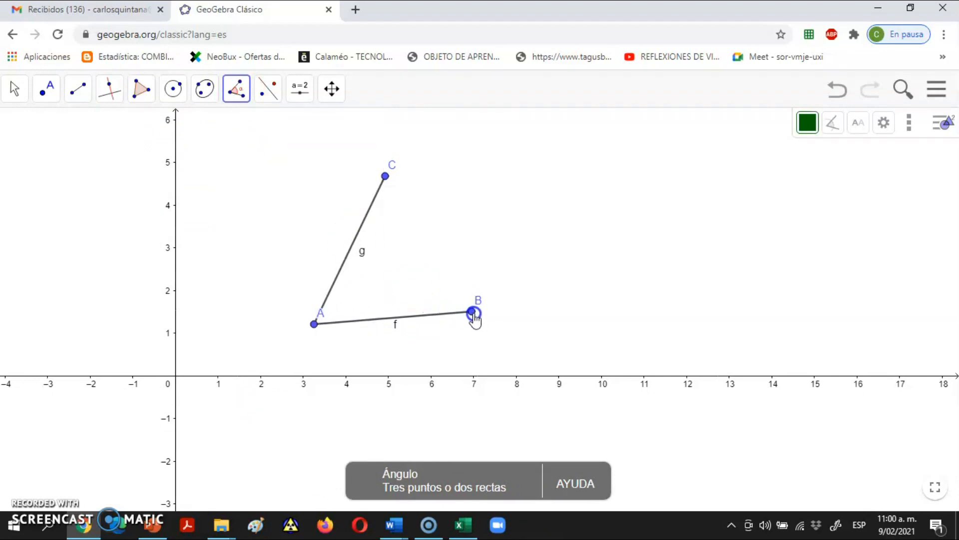
left_click(472, 312)
left_click(314, 324)
left_click(382, 186)
Move the label of the angle at A just outside its arc, between the two segments.
left_click(13, 90)
left_click(50, 131)
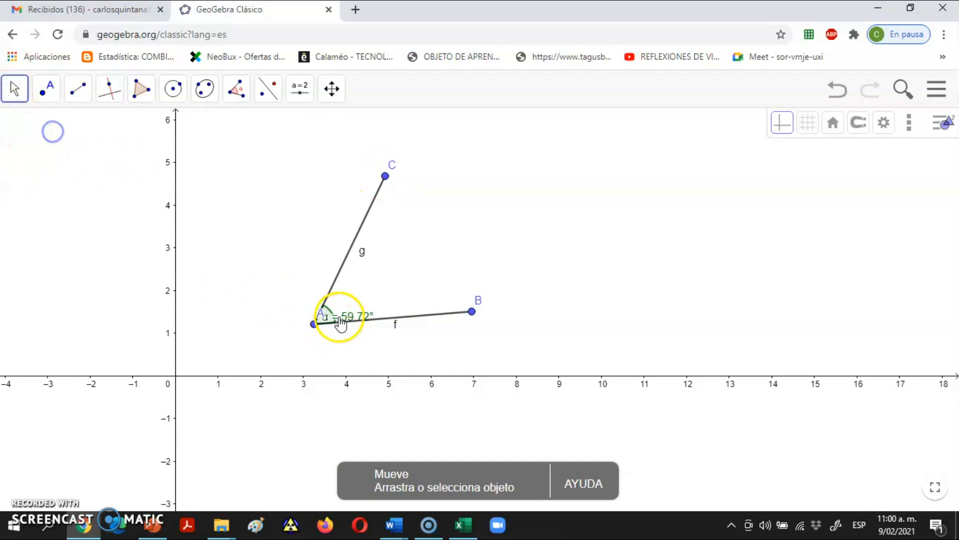
left_click_drag(350, 317, 360, 308)
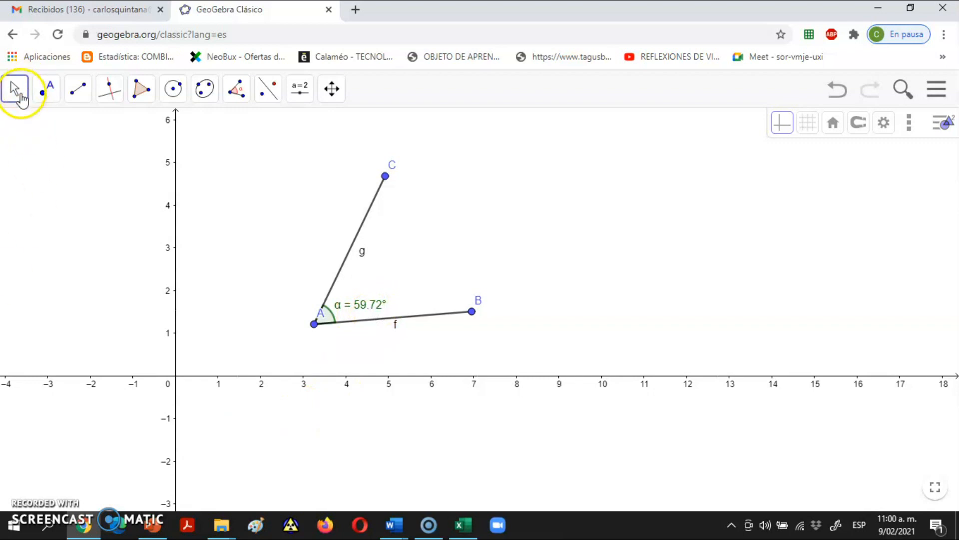
Swing point C around A to about (3, 4.5), down to about (2.5, -1.9), and back up to about (1.2, 3.6).
left_click_drag(389, 183, 303, 191)
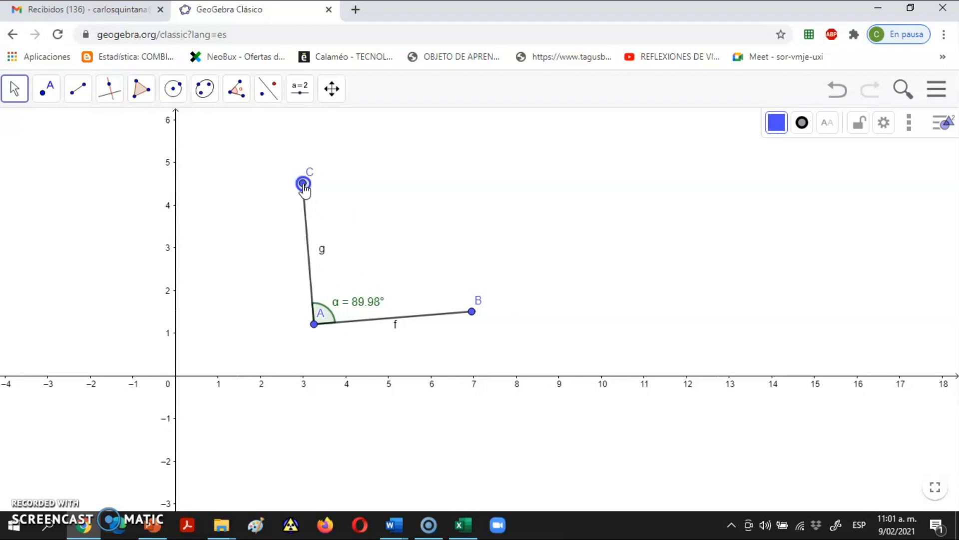
left_click_drag(303, 190, 282, 462)
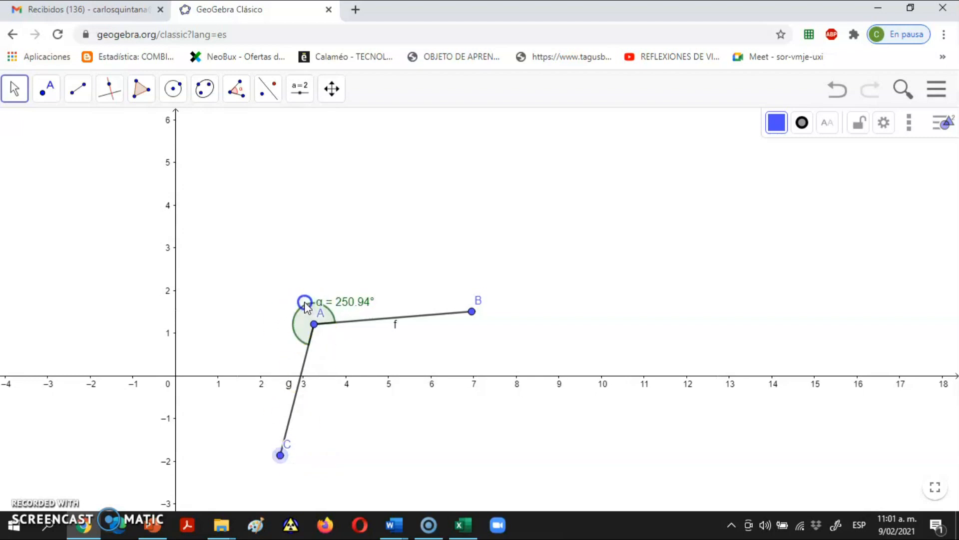
left_click_drag(285, 455, 229, 225)
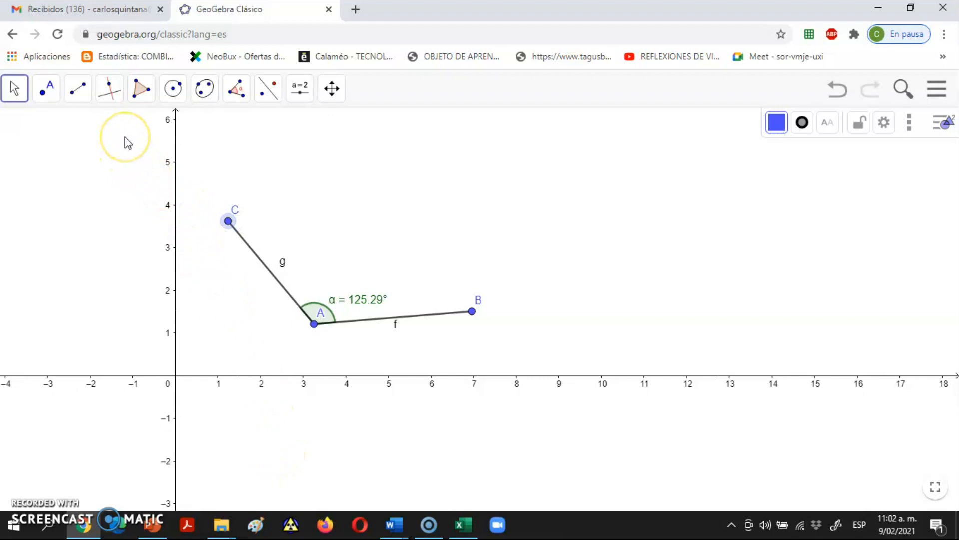
Draw a separate segment (Segmento) from about (10, 1.4) to about (13.2, 1.6).
left_click(79, 89)
left_click(102, 158)
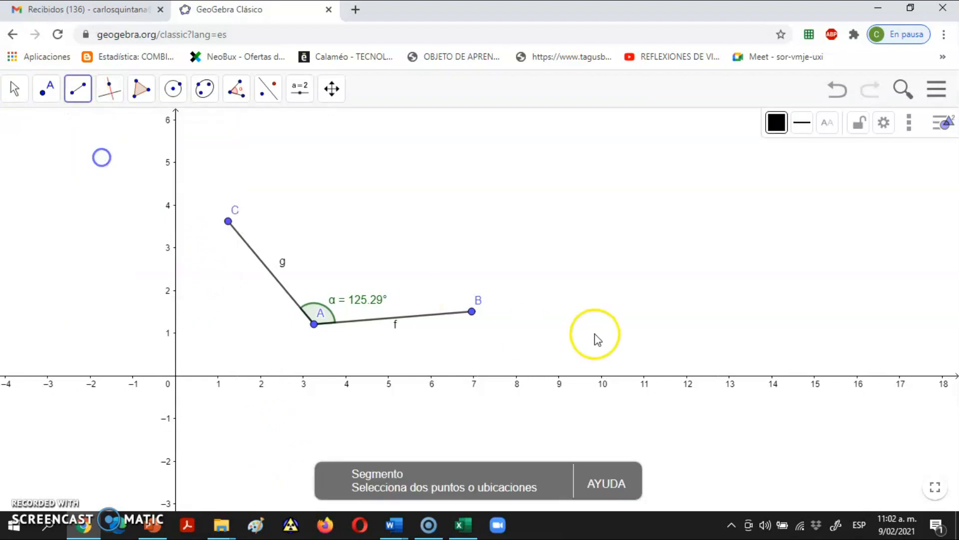
left_click(602, 316)
left_click(739, 308)
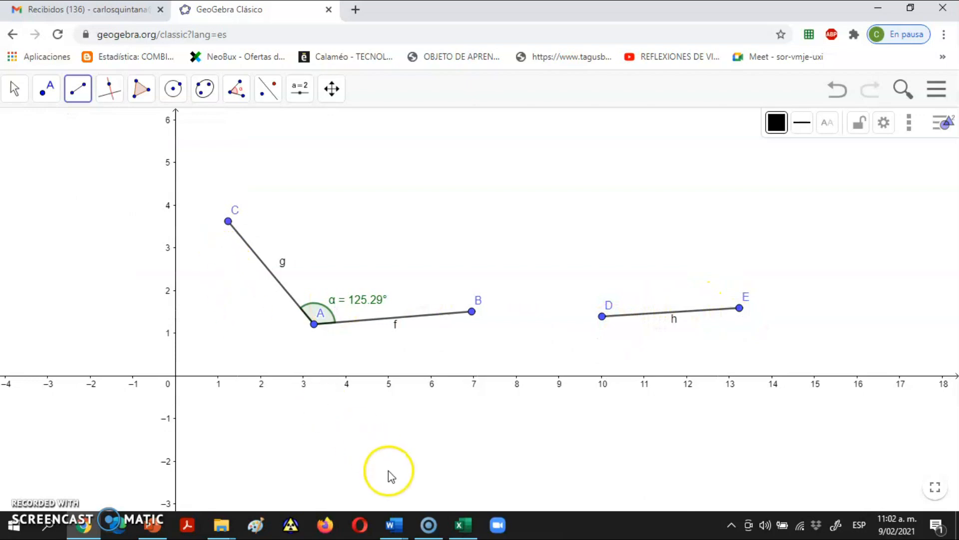
Construct a 270° counterclockwise (sentido antihorario) angle with Ángulo dada su amplitud, from side point E with its vertex at D.
left_click(239, 90)
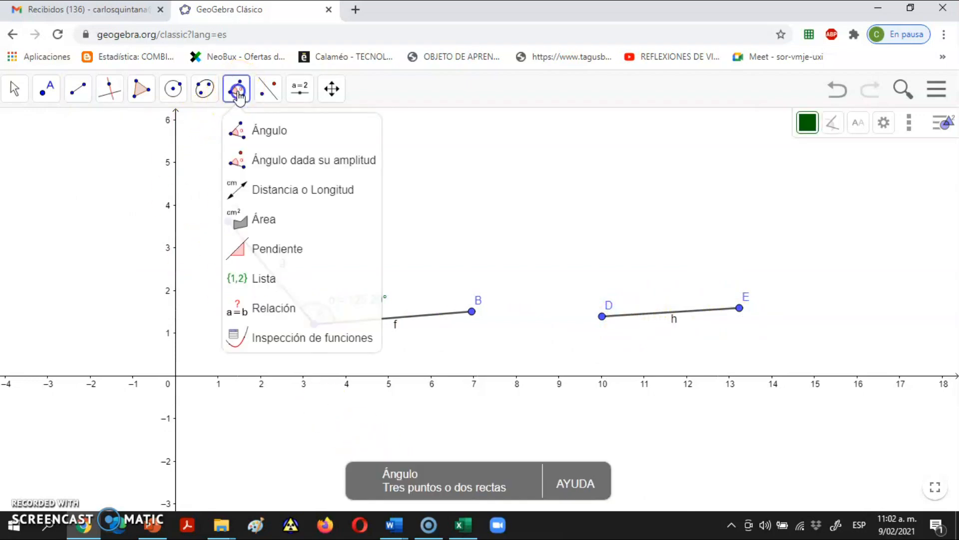
left_click(252, 154)
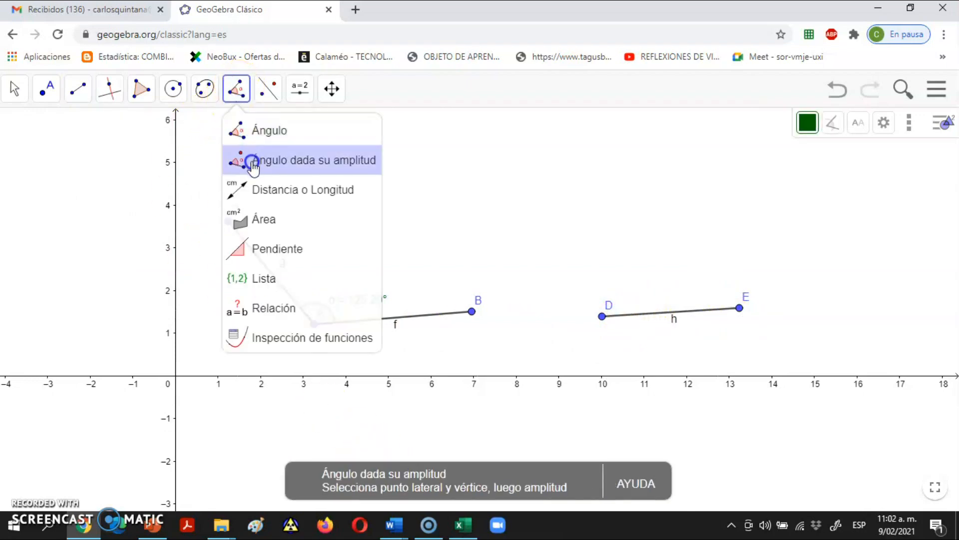
left_click(740, 309)
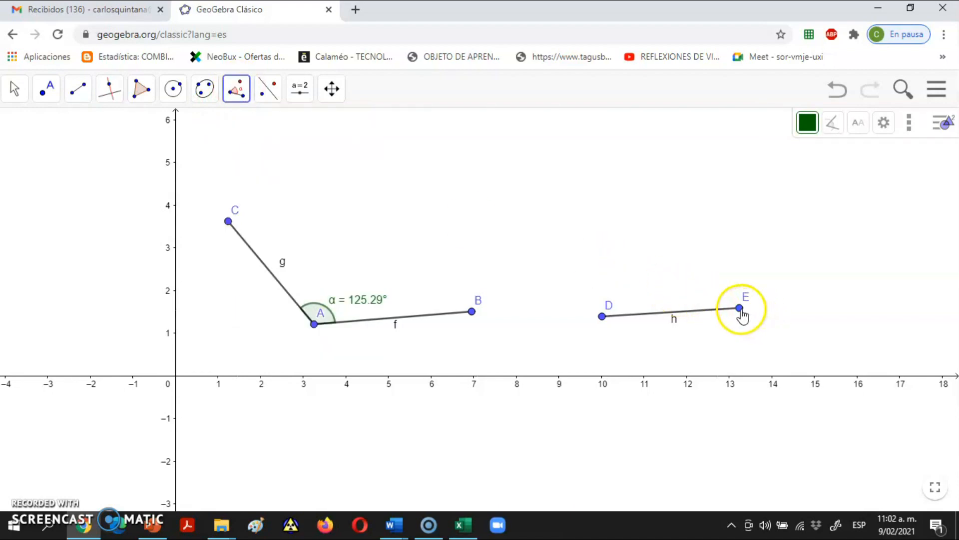
left_click(602, 317)
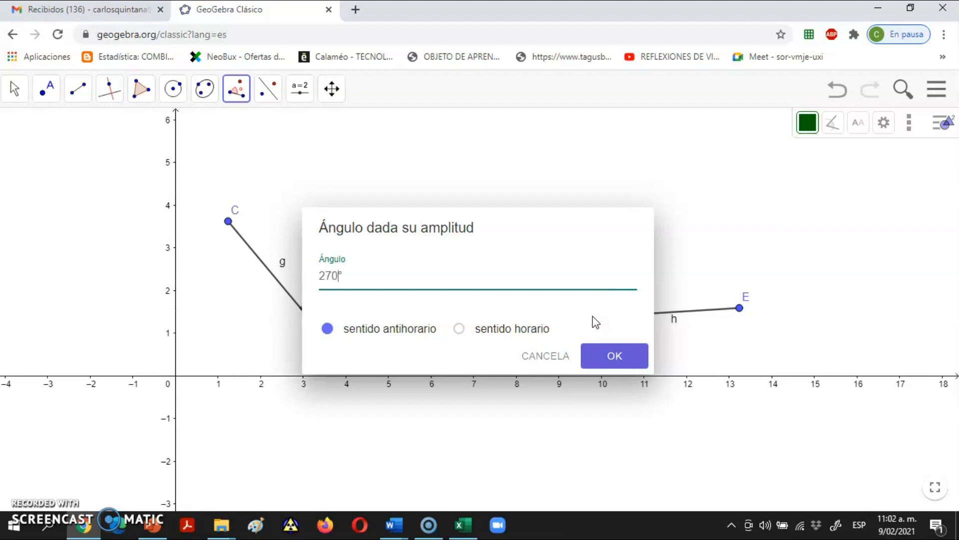
left_click(310, 275)
left_click(328, 333)
left_click(504, 315)
left_click(369, 328)
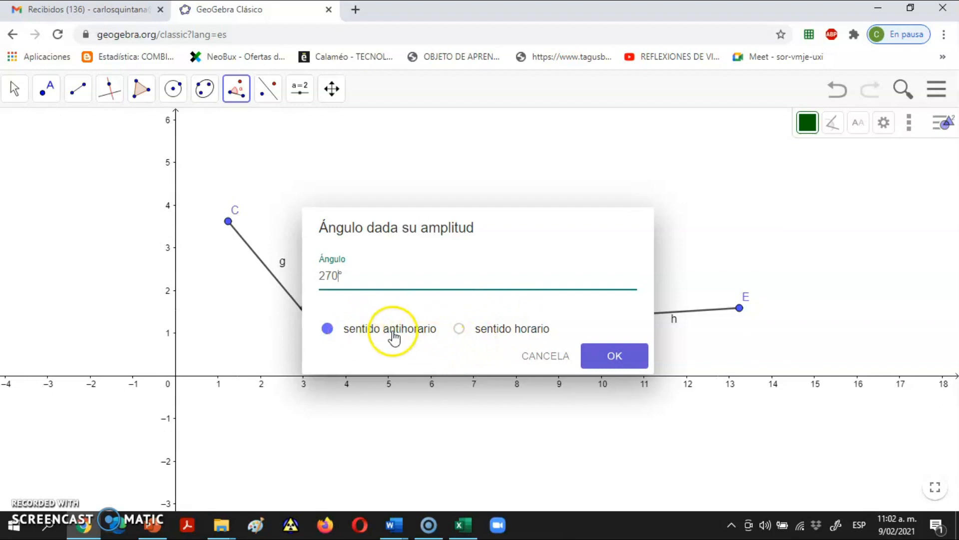
left_click(599, 359)
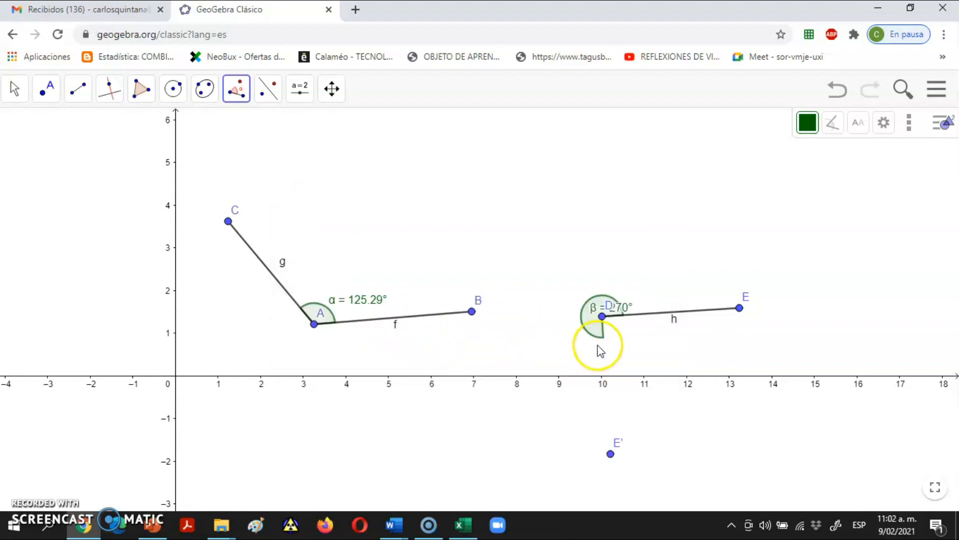
left_click(16, 93)
left_click(46, 89)
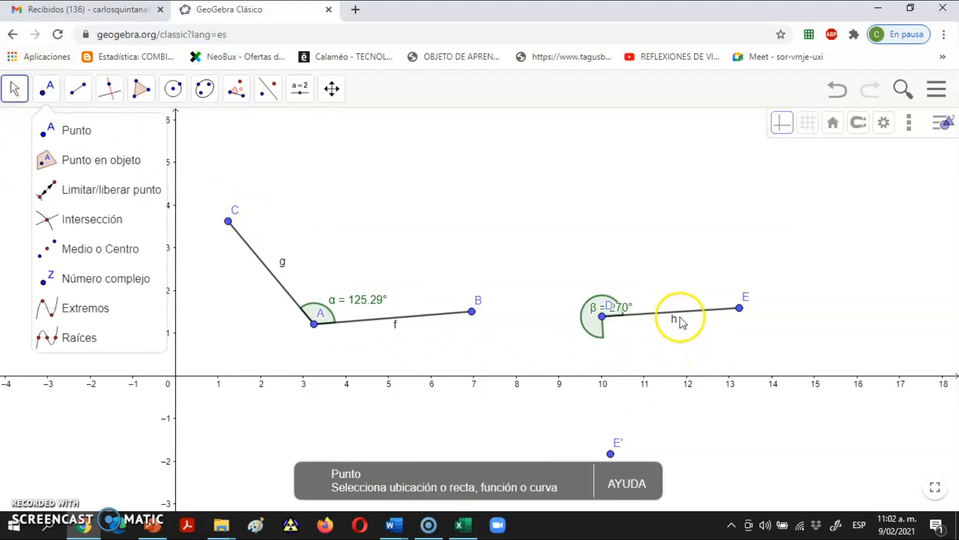
left_click(15, 90)
left_click(15, 90)
left_click(15, 89)
left_click(75, 146)
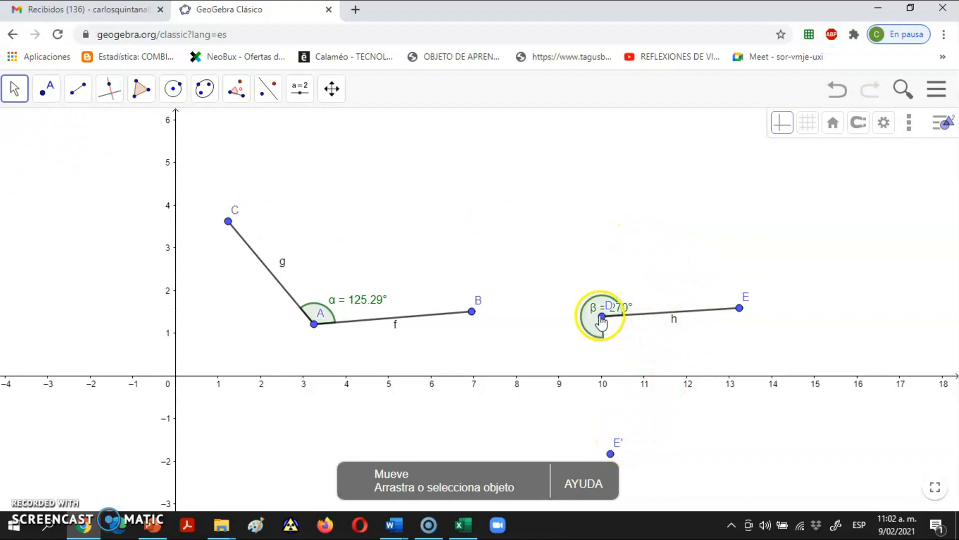
Draw a segment (Segmento) from vertex D to the rotated point E' to complete the 270° angle's second side.
left_click(77, 89)
left_click(107, 158)
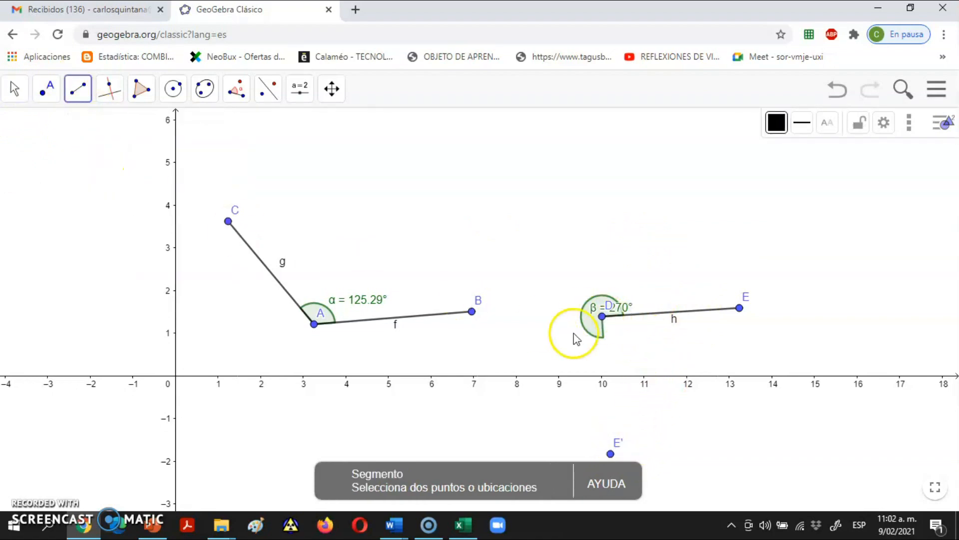
left_click(602, 317)
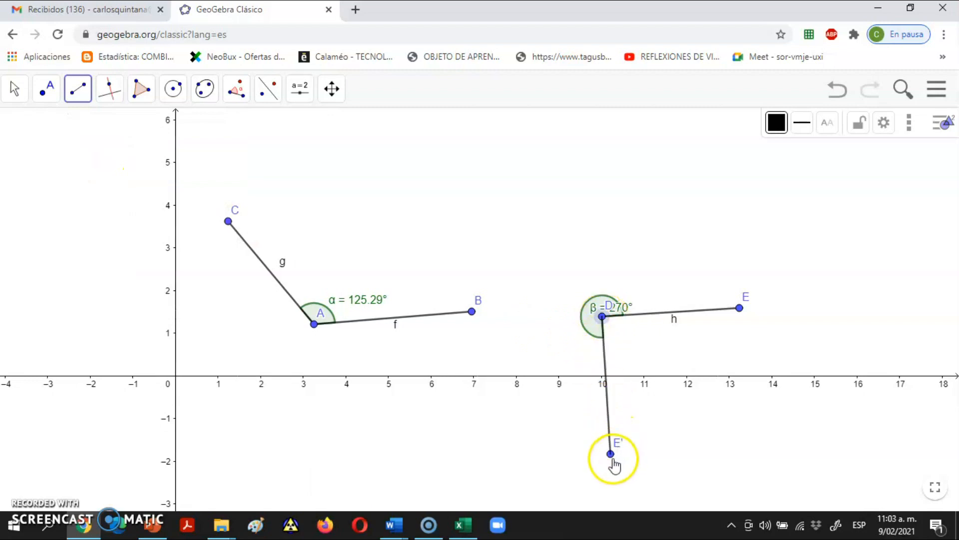
left_click(611, 454)
Move the label of the 270° angle up and to the left, clear of its arc and point D.
left_click(26, 88)
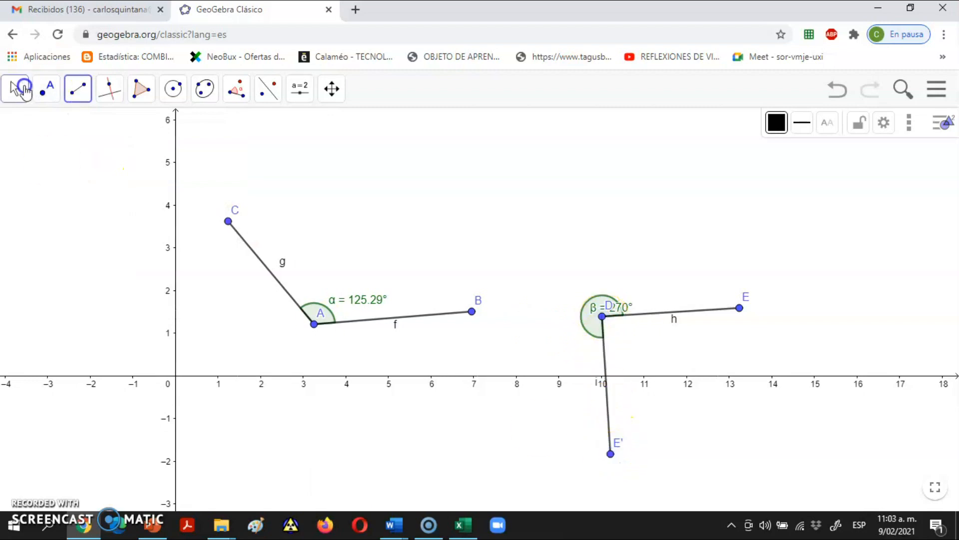
left_click(40, 131)
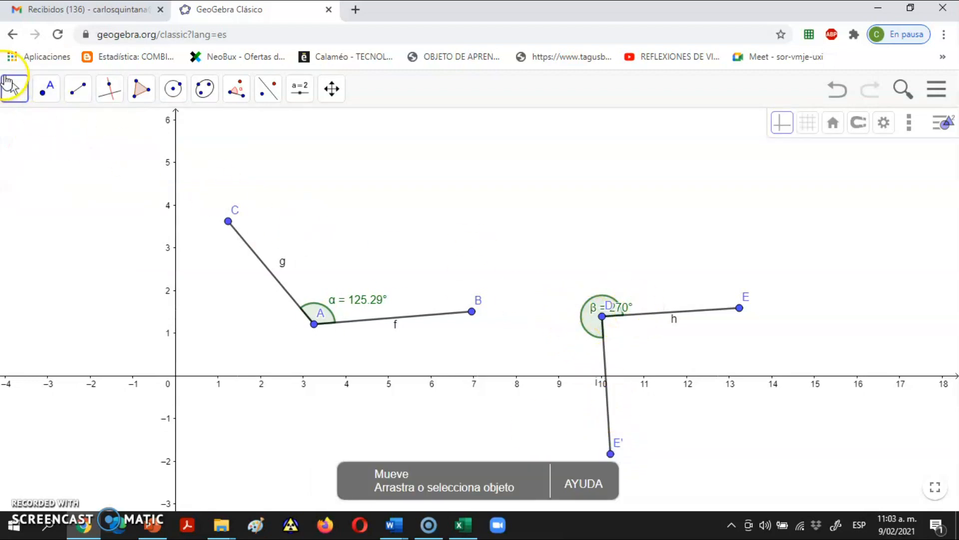
left_click_drag(625, 307, 588, 297)
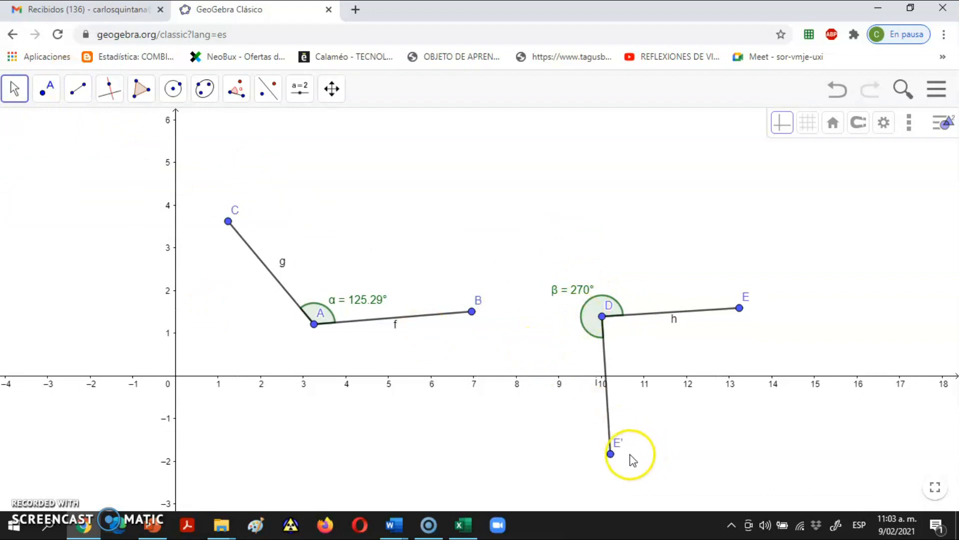
Move point E up and to the left, and shift vertex D of the 270° angle slightly down and to the right.
left_click(614, 454)
left_click_drag(748, 315, 663, 218)
left_click_drag(603, 320, 648, 356)
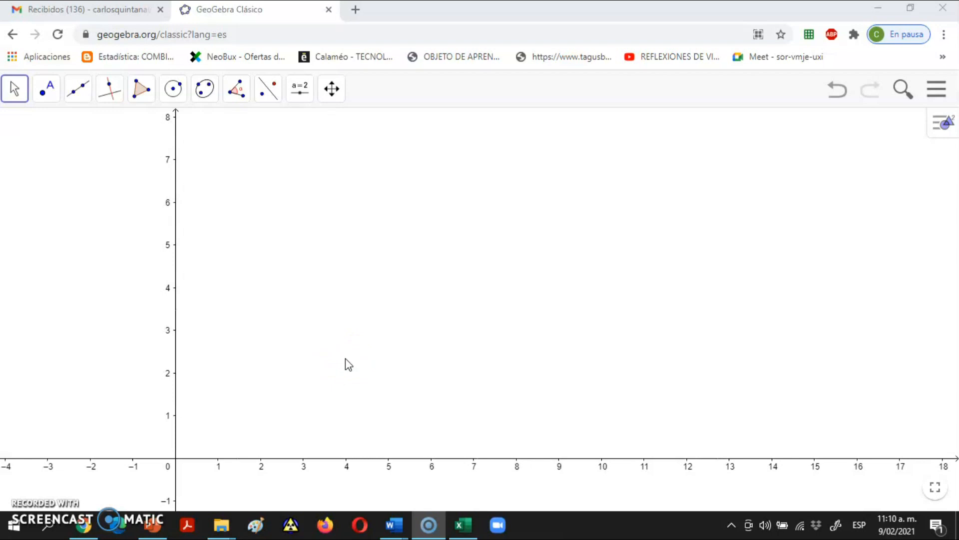
On the empty canvas, draw a segment of given length (Segmento de longitud dada) 3 from a new point at about (1.1, 1.2).
left_click(80, 97)
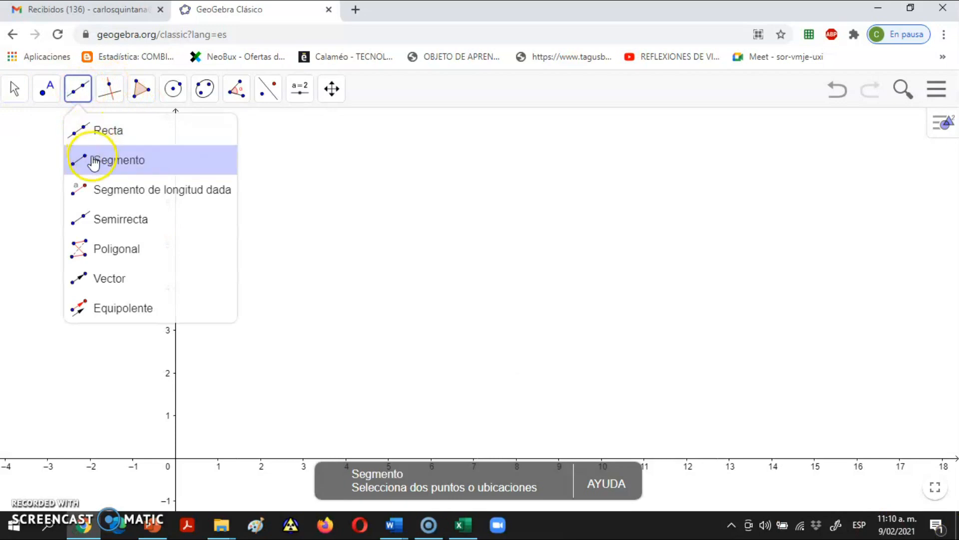
left_click(103, 192)
left_click(221, 406)
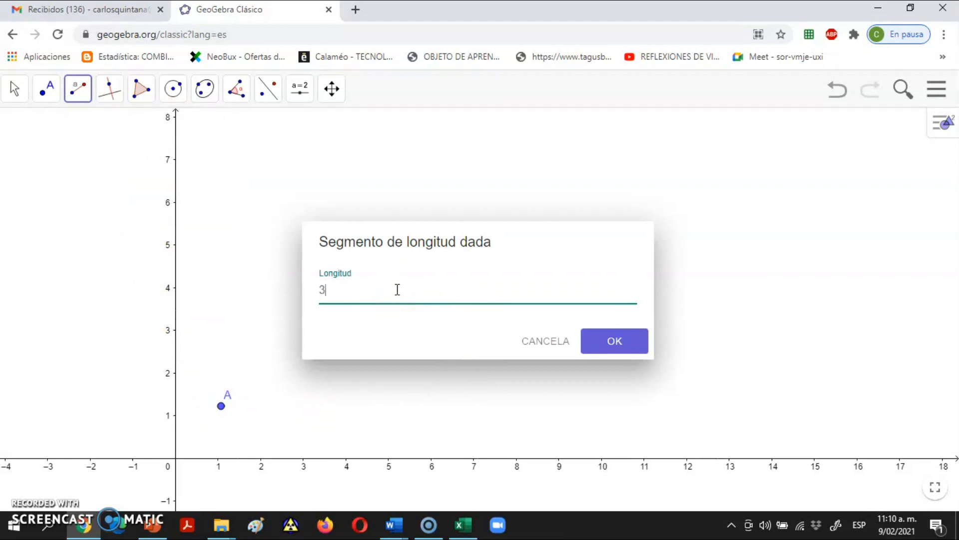
type("3")
left_click(615, 340)
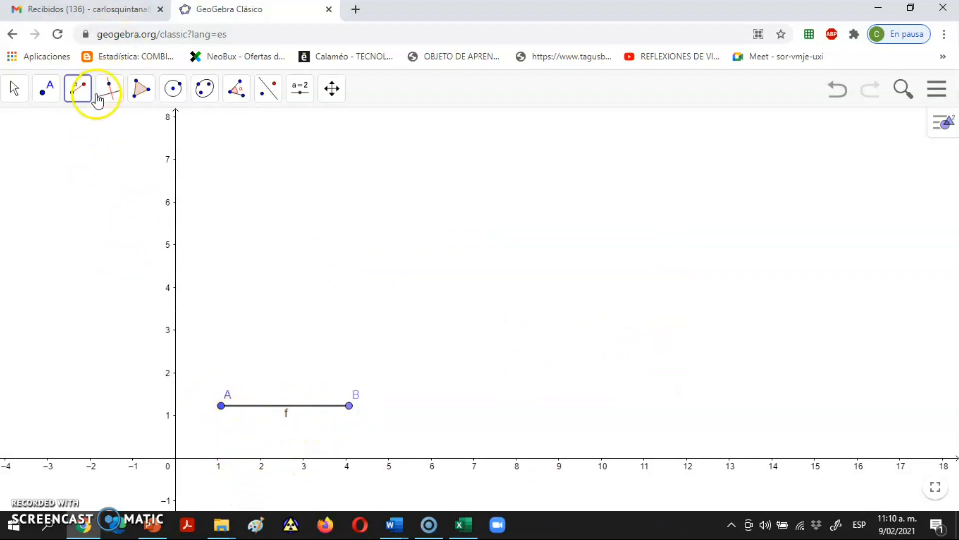
Construct a regular polygon (Polígono regular) with 5 vertices on side AB.
left_click(142, 94)
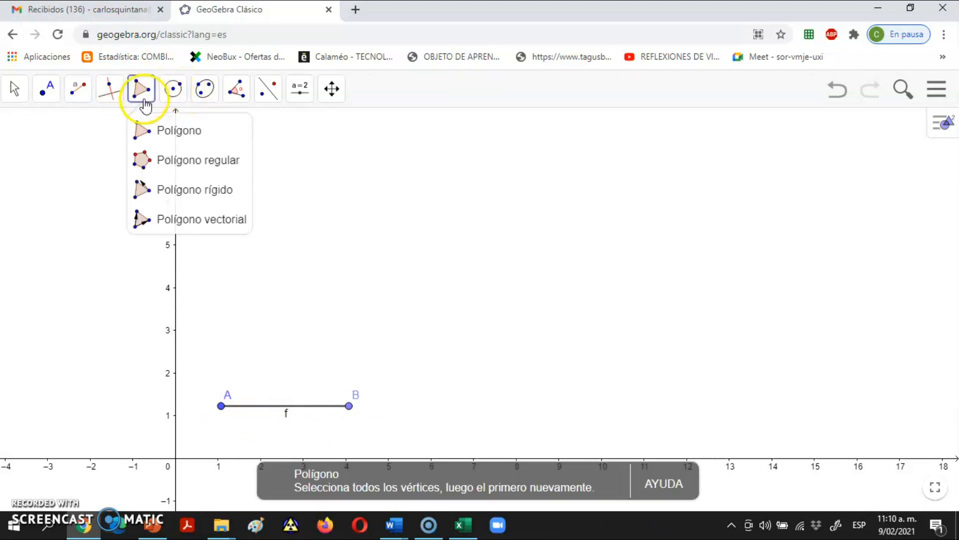
left_click(155, 160)
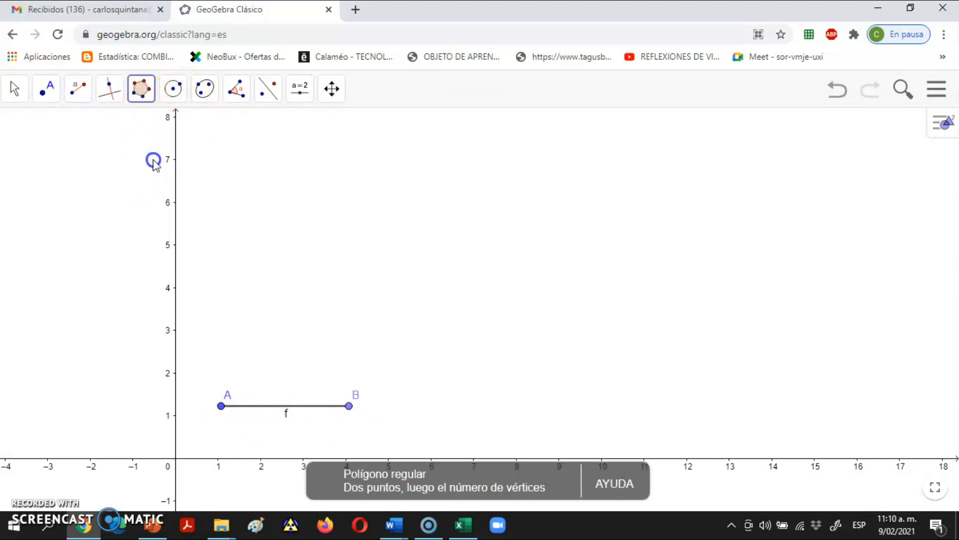
left_click(221, 408)
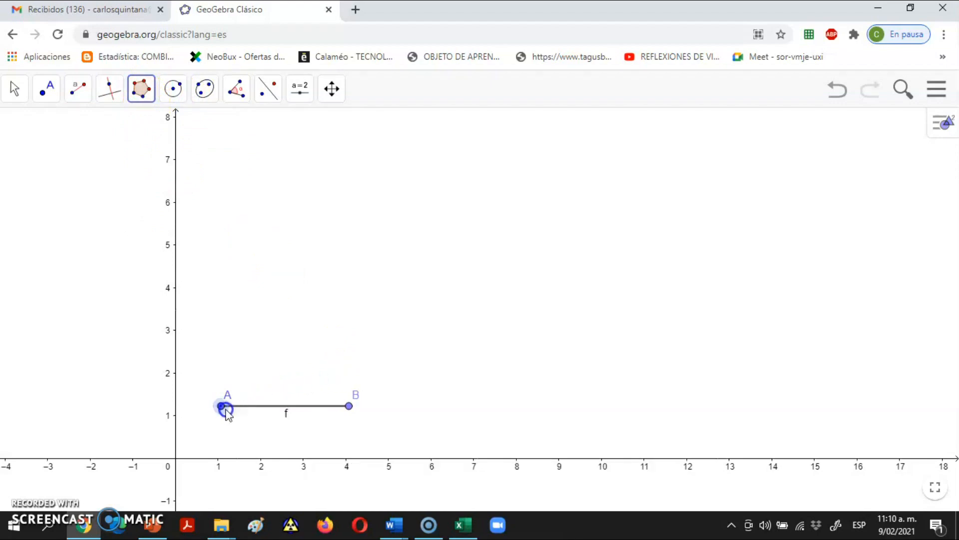
left_click(350, 407)
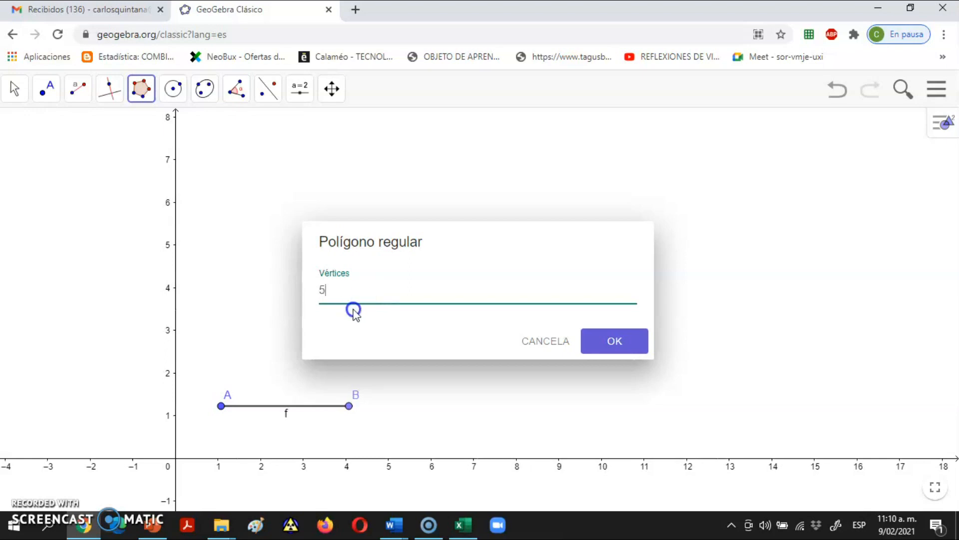
left_click(618, 345)
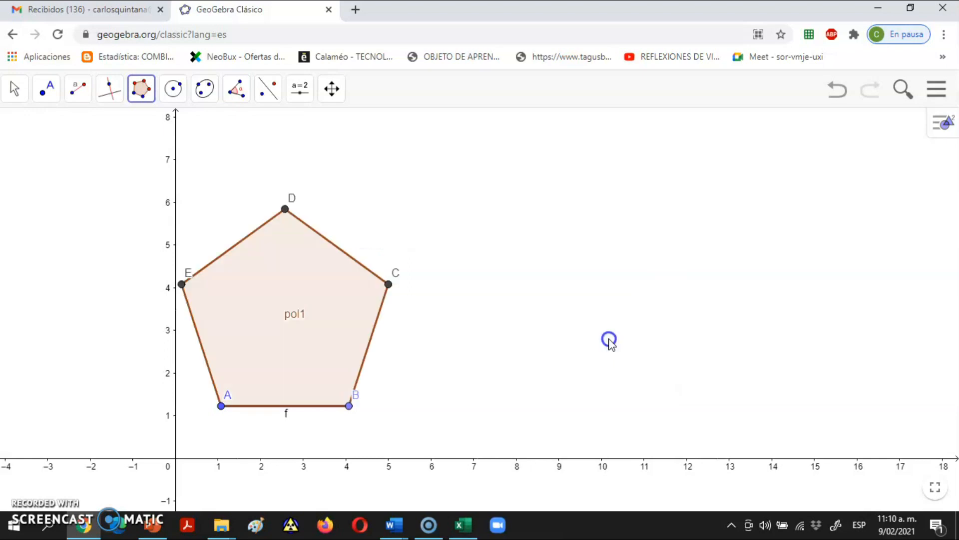
Move the pentagon's vertex A to about (2.3, 1.6) and adjust vertex B to about (5.3, 1.6).
left_click(15, 87)
left_click(28, 129)
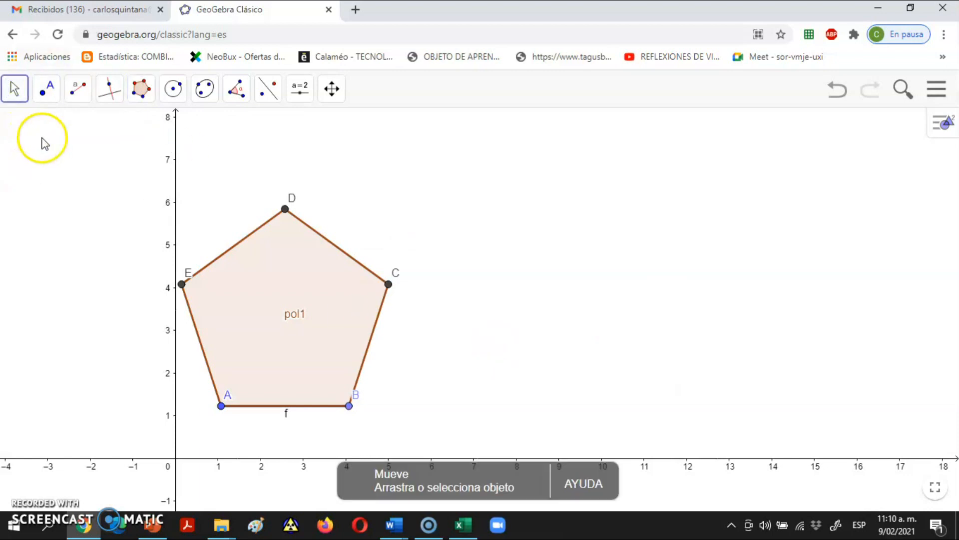
left_click_drag(223, 407, 273, 394)
left_click_drag(403, 391, 447, 389)
left_click(240, 403)
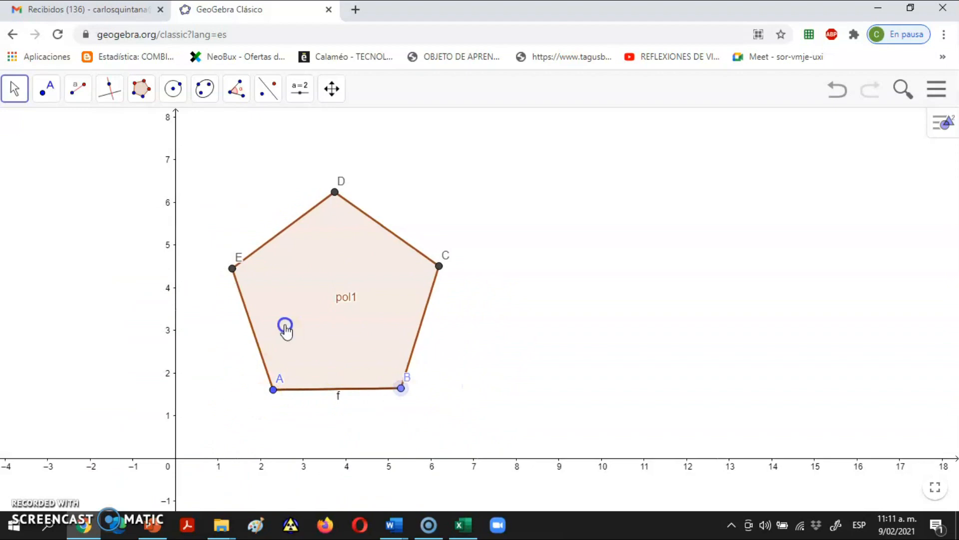
Color the pentagon yellow (#FFD700) and raise its fill opacity to roughly a third of the range.
right_click(295, 287)
left_click(322, 405)
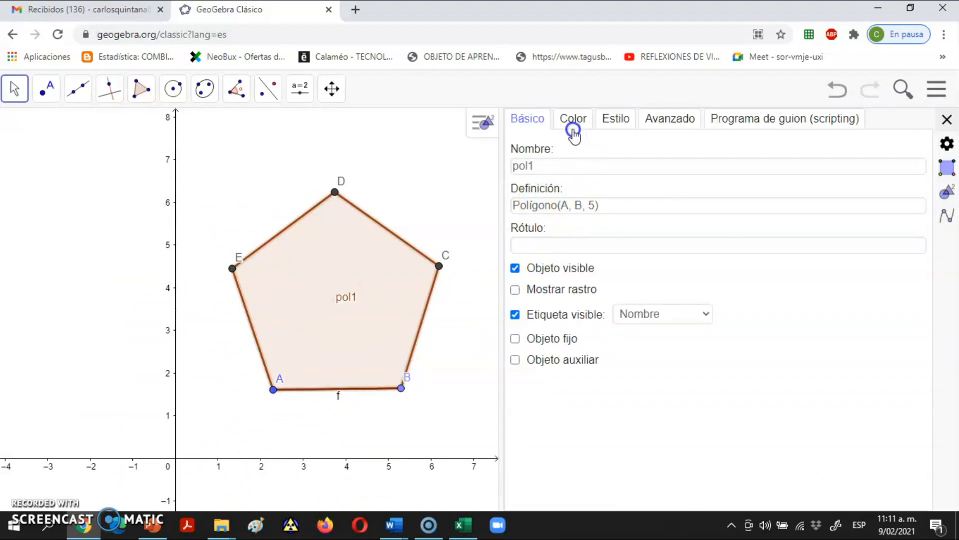
left_click(572, 128)
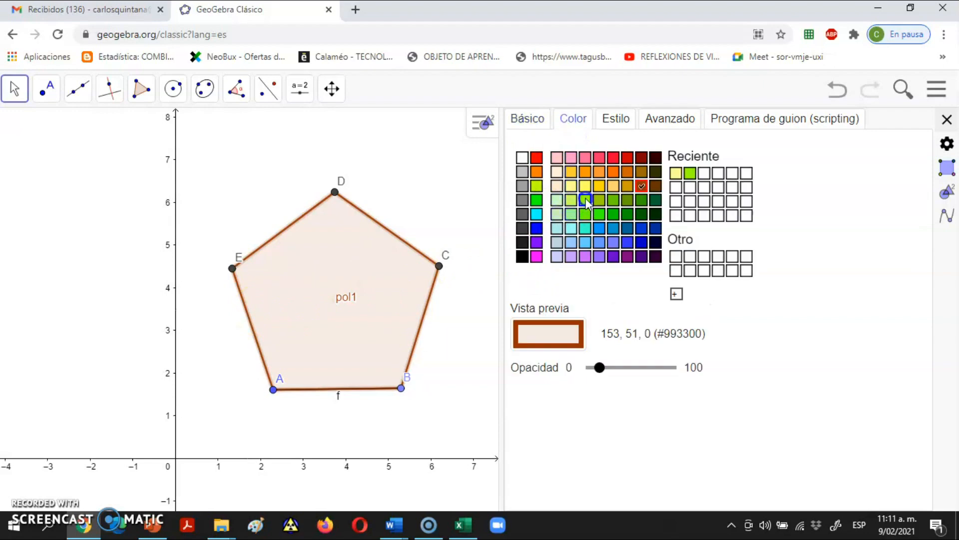
left_click(599, 187)
left_click_drag(599, 367, 621, 374)
left_click(608, 120)
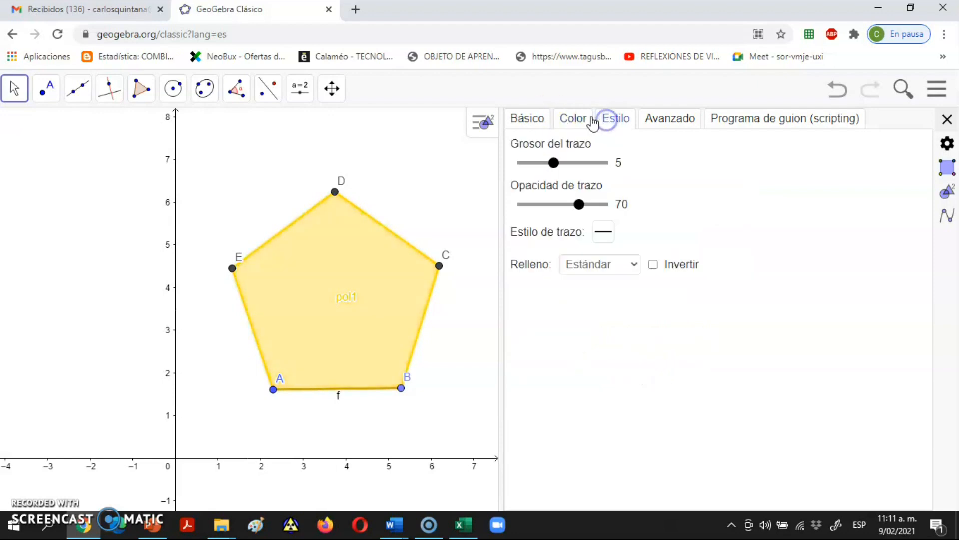
Change the pentagon's color to violet (#7F00FF) and close its properties.
left_click(586, 121)
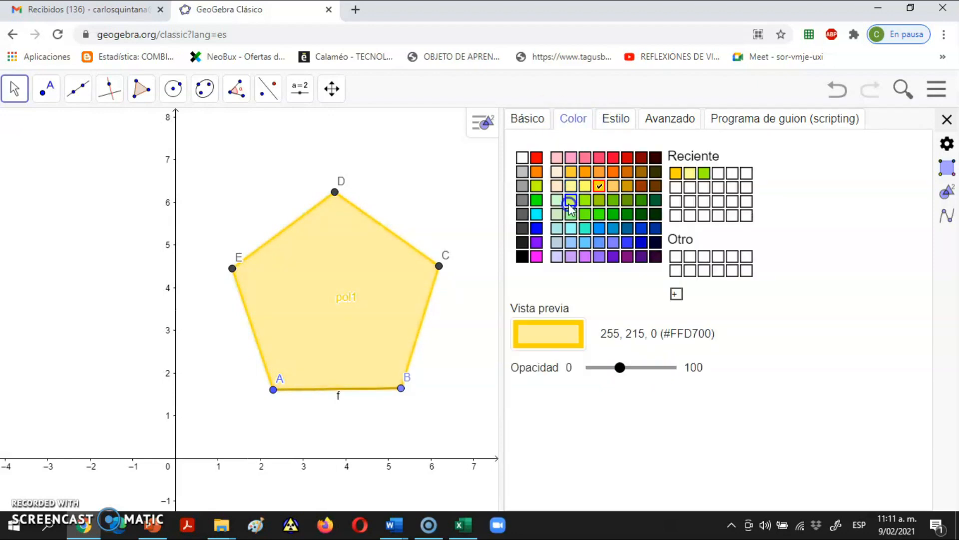
left_click(569, 230)
left_click(536, 243)
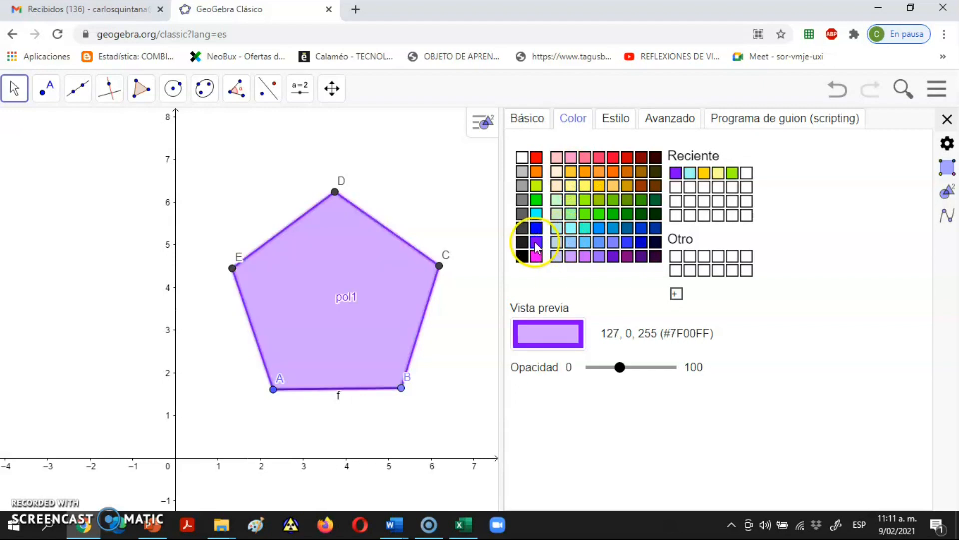
left_click(947, 119)
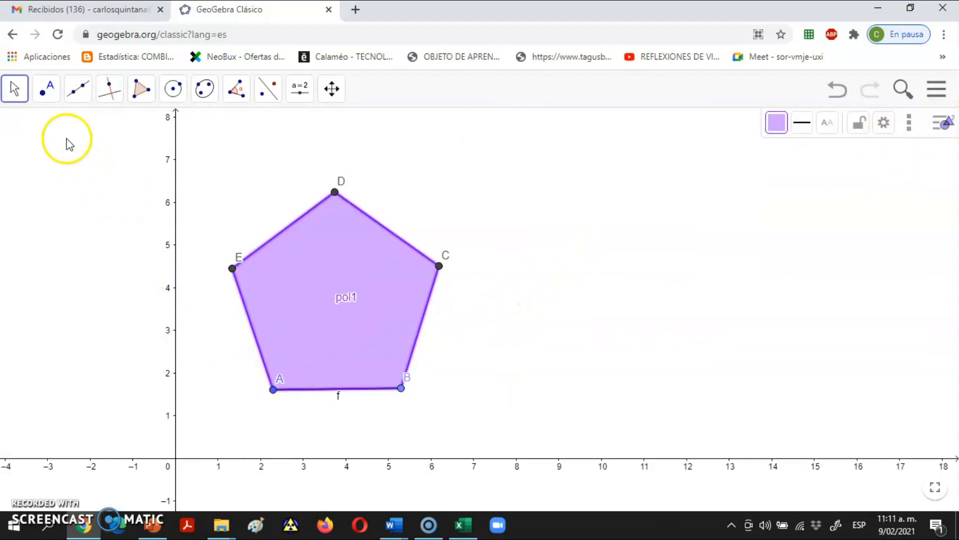
Mark the pentagon's interior angle at vertex A with the Ángulo tool, using points B, A and E.
left_click(239, 89)
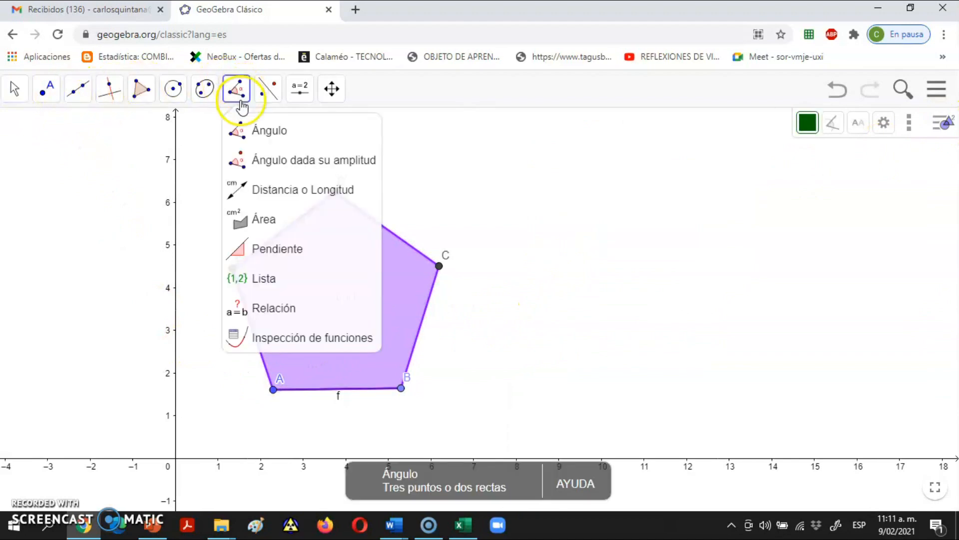
left_click(241, 130)
left_click(402, 388)
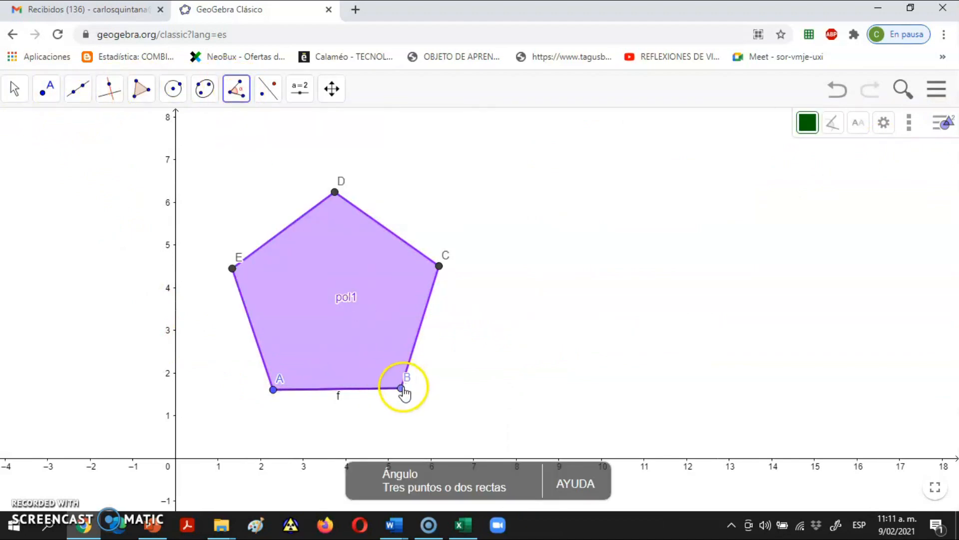
left_click(273, 390)
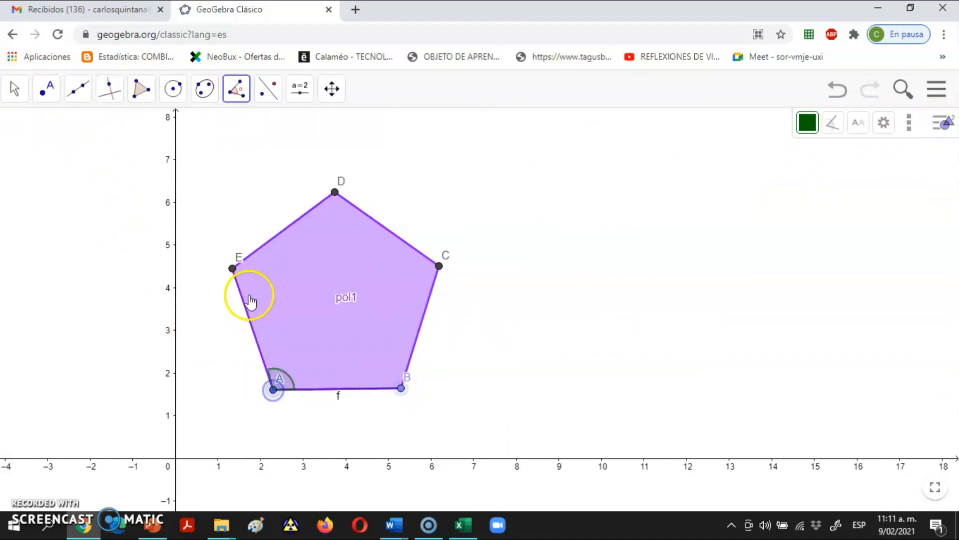
left_click(233, 269)
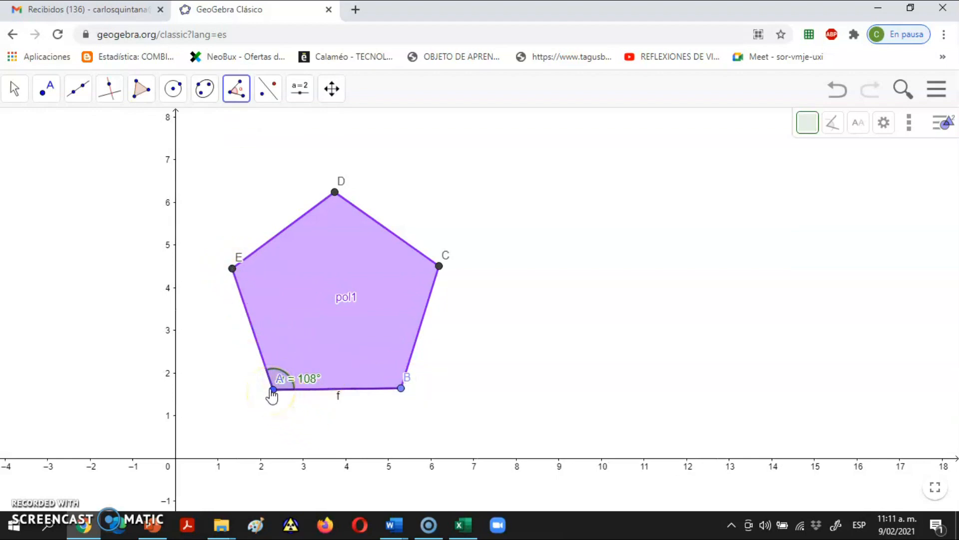
Mark the pentagon's interior angles at vertices E and D.
left_click(233, 269)
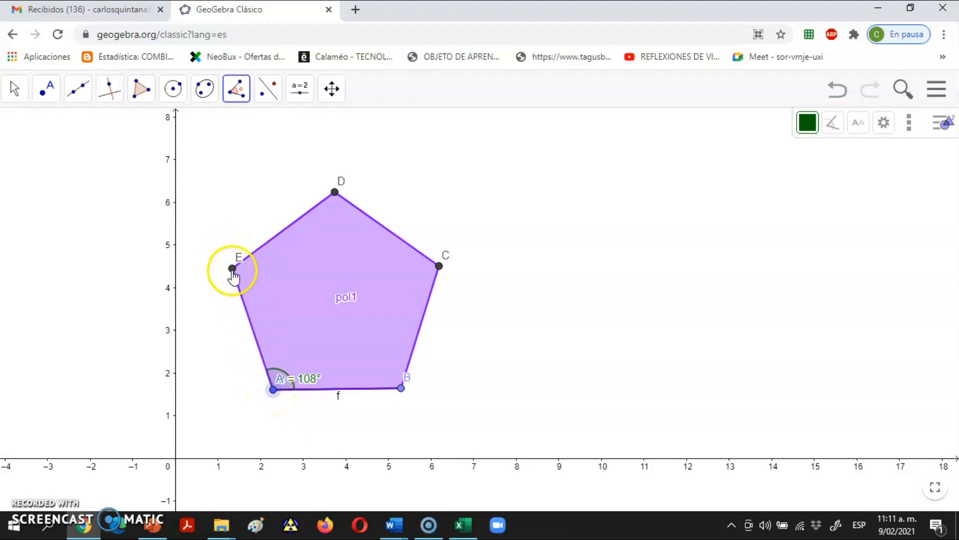
left_click(334, 193)
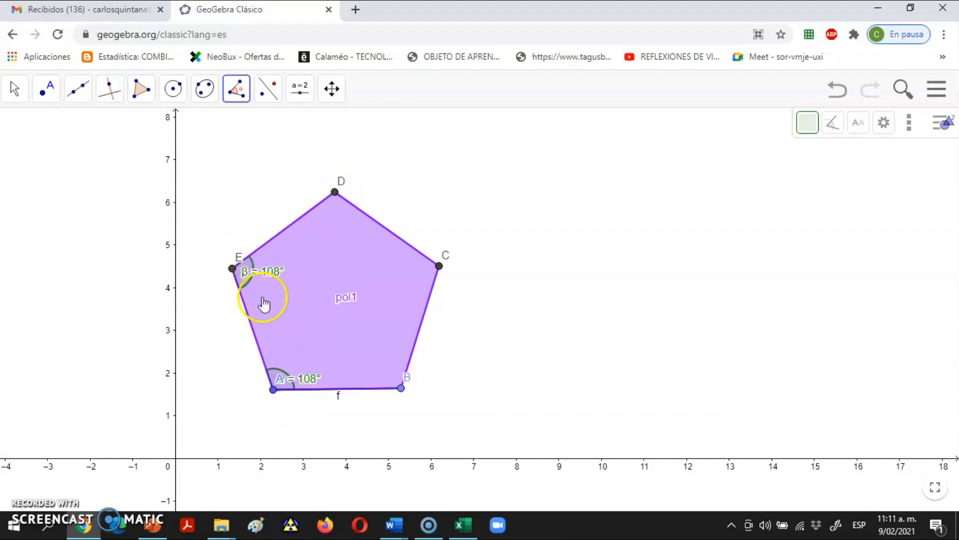
left_click(232, 269)
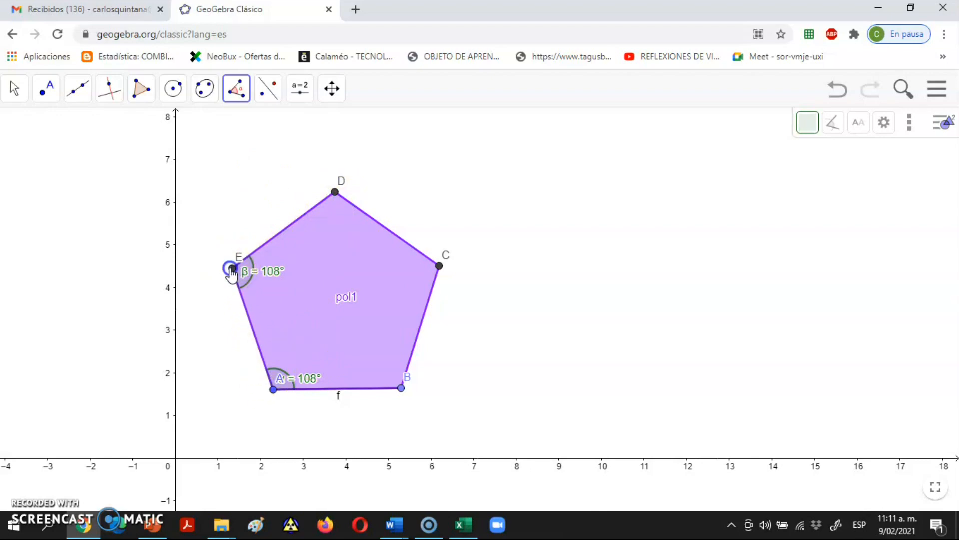
left_click(335, 192)
left_click(439, 265)
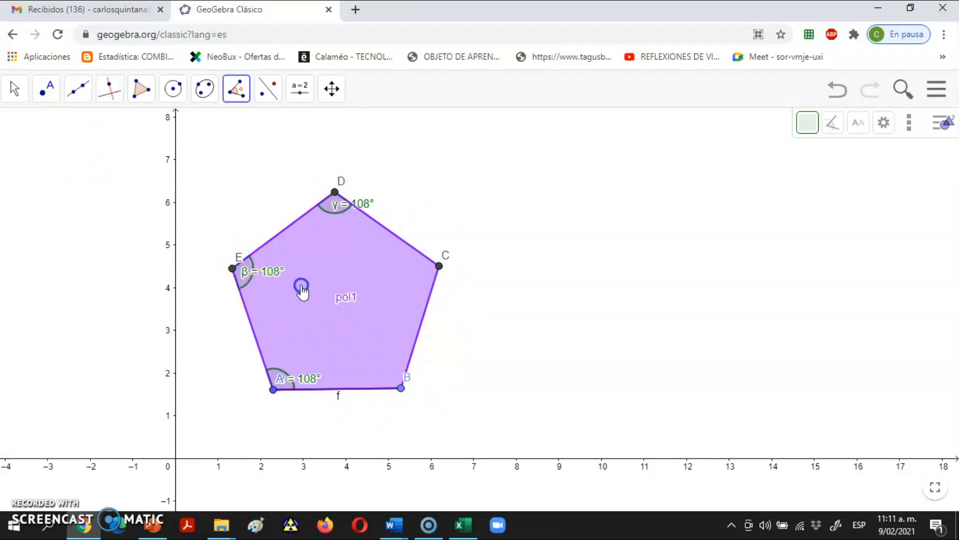
Draw a segment of given length (Segmento de longitud dada) 4 from a new point at about (11.3, 2.2).
left_click(14, 88)
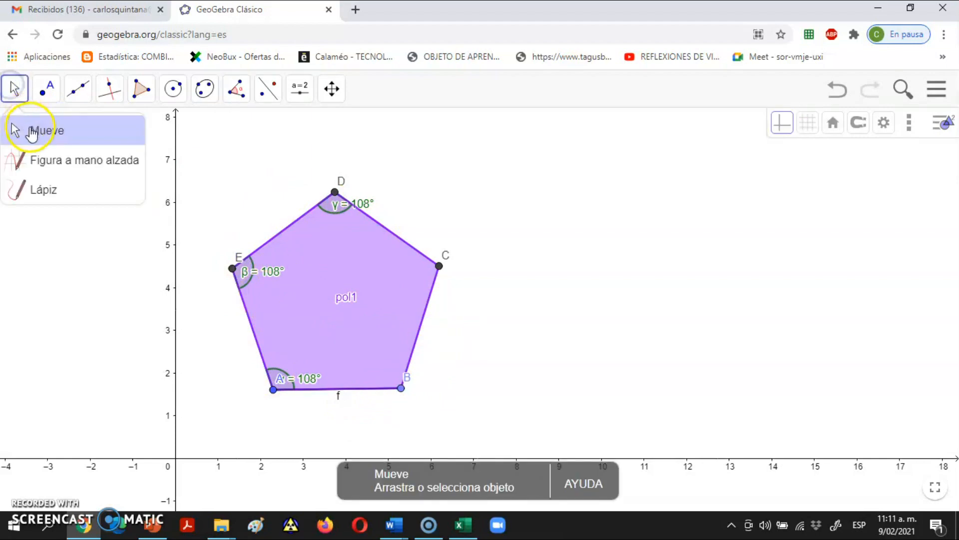
left_click(35, 128)
left_click(78, 90)
left_click(105, 159)
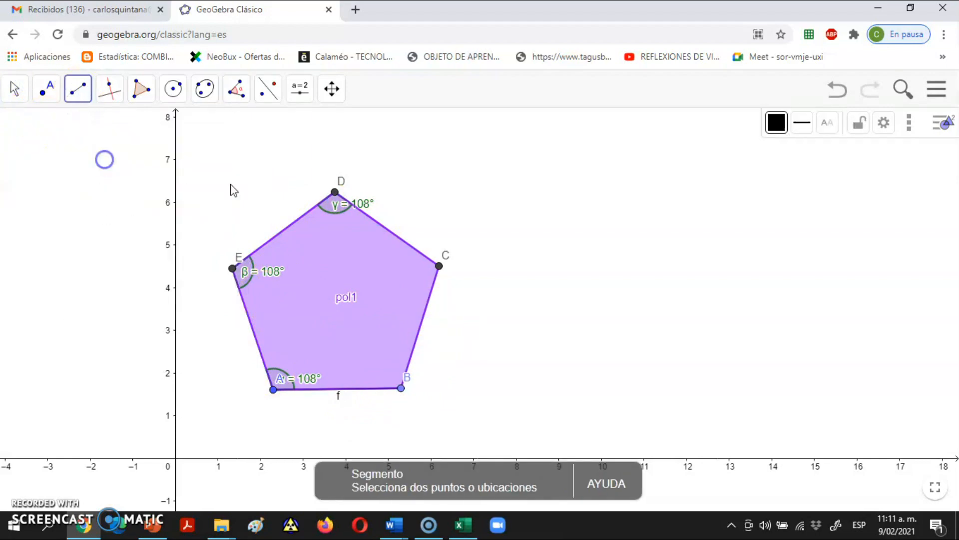
left_click(78, 88)
left_click(145, 190)
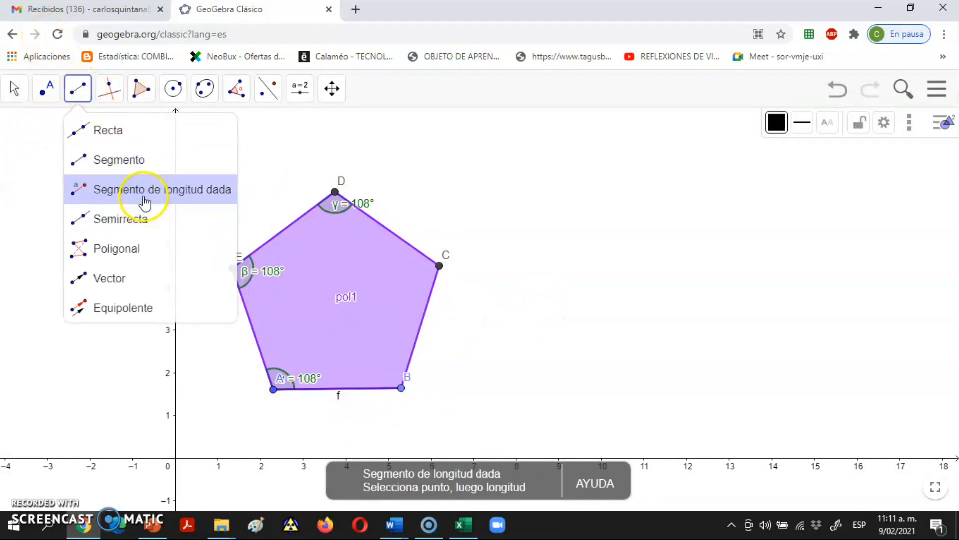
left_click(657, 365)
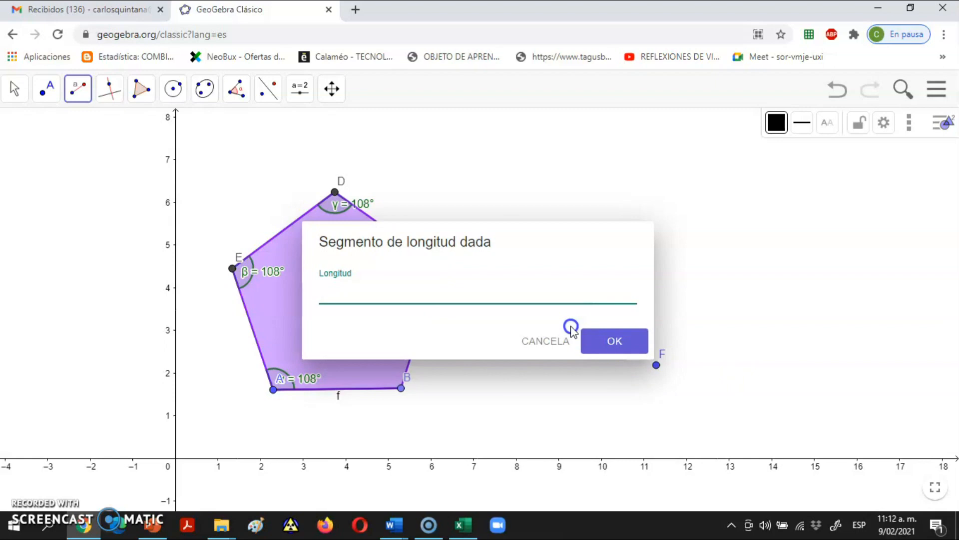
left_click(625, 344)
Construct a regular polygon (Polígono regular) with 10 vertices on side FG.
left_click(15, 91)
left_click(22, 123)
left_click_drag(598, 272, 364, 290)
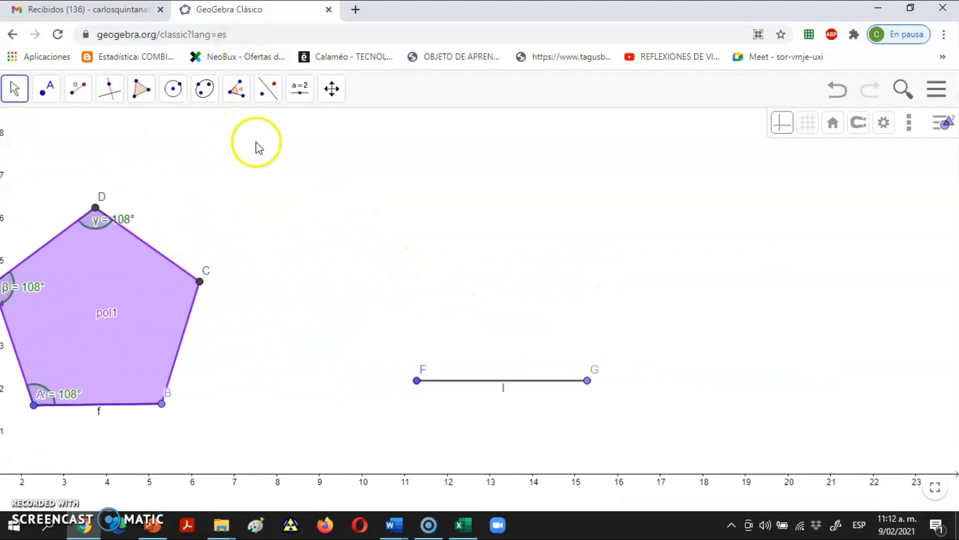
left_click(133, 95)
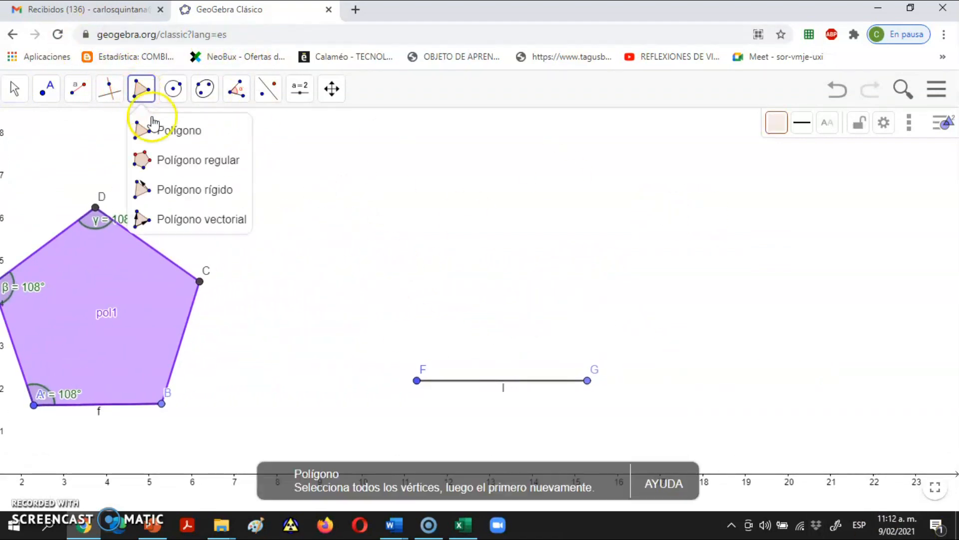
left_click(176, 159)
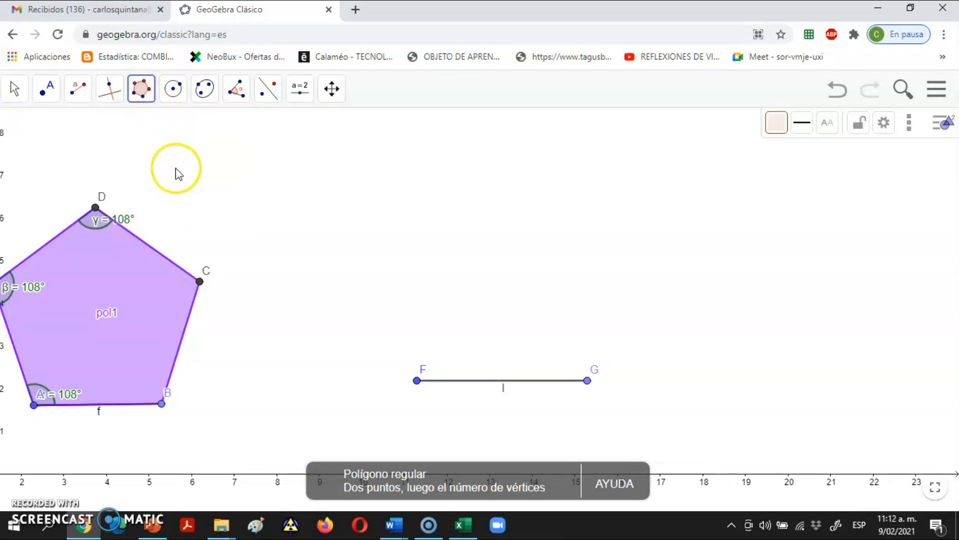
left_click(417, 381)
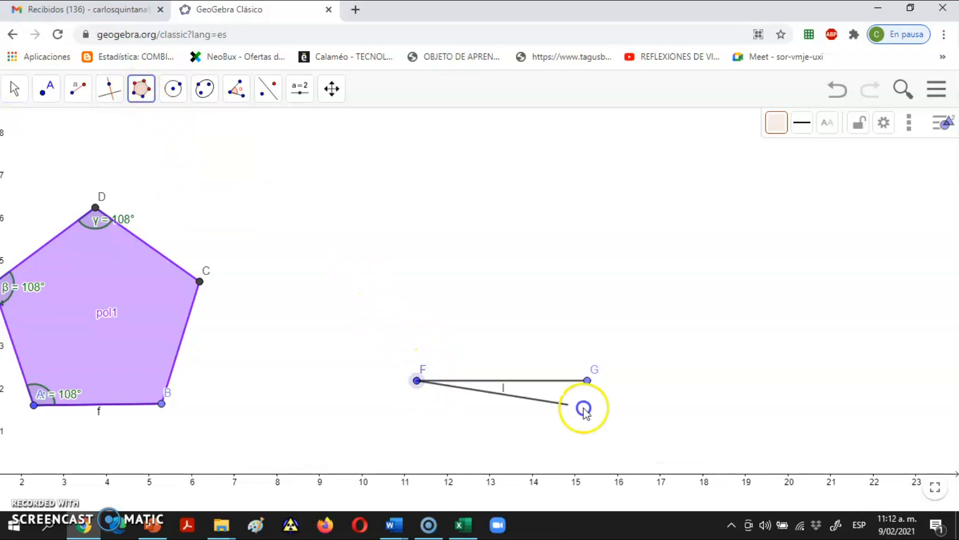
left_click(588, 381)
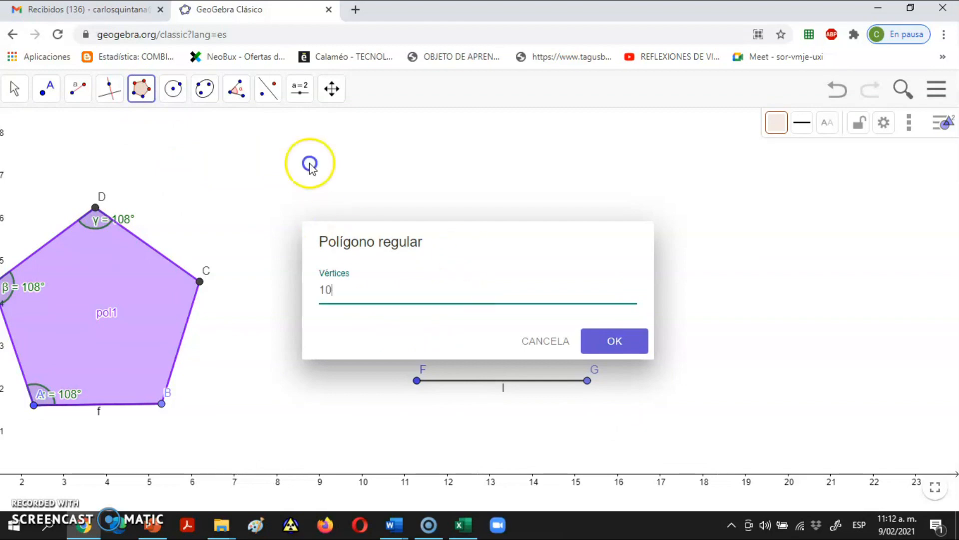
left_click(605, 346)
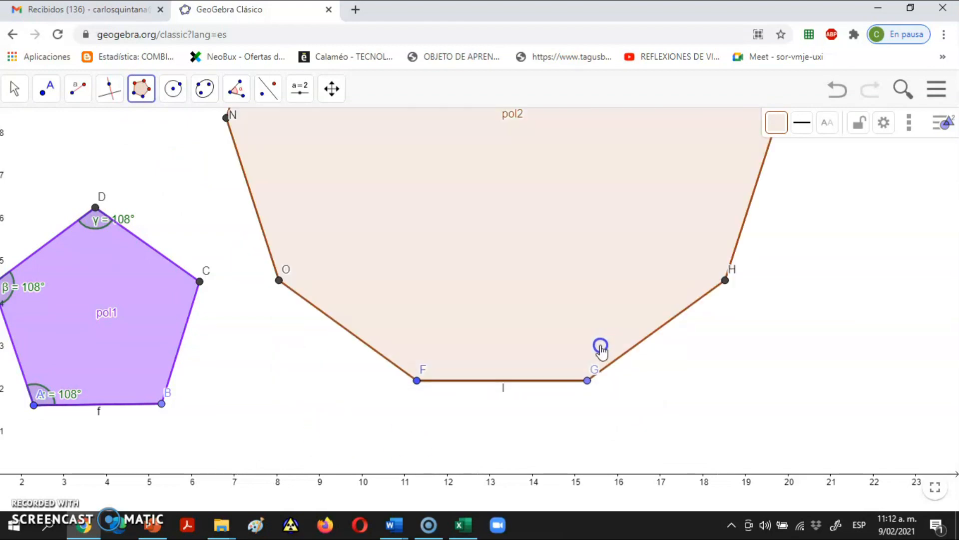
Move the decagon down and to the right so vertex F lies at about (12.9, -0.4).
left_click(14, 89)
left_click(23, 131)
left_click_drag(408, 195, 402, 287)
scroll(401, 284, "down", 4)
scroll(541, 290, "down", 3)
left_click_drag(568, 257, 591, 251)
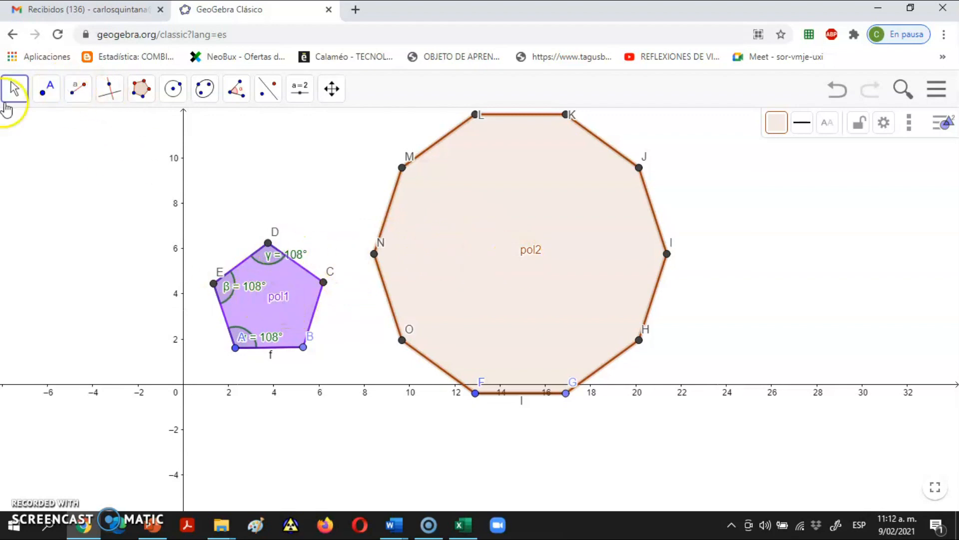
Rename the violet pentagon as "pentógono" in its properties.
right_click(274, 299)
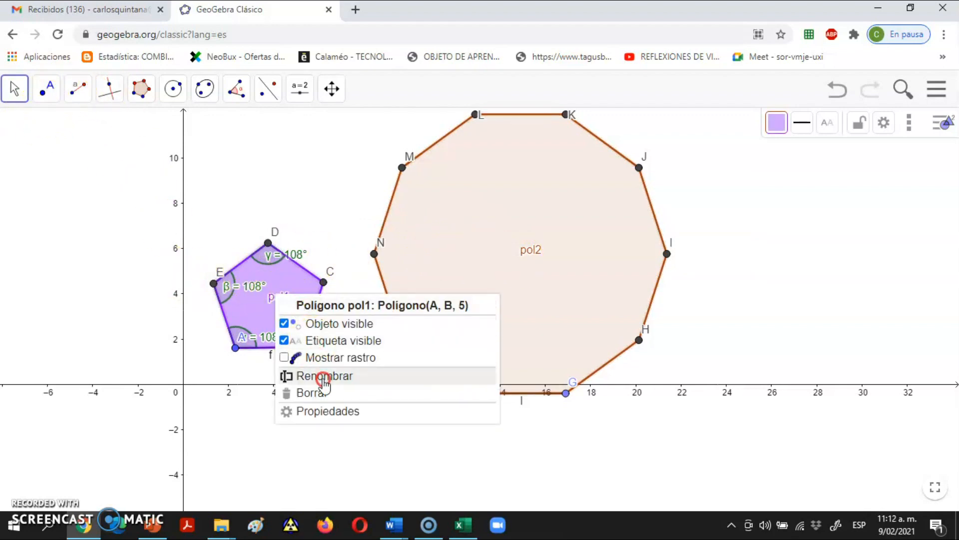
left_click(328, 411)
left_click(546, 161)
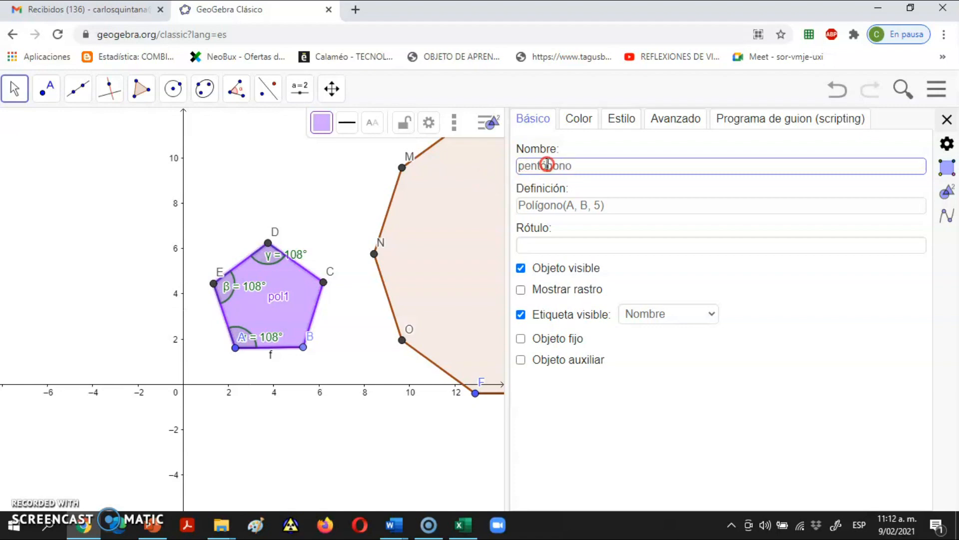
left_click(547, 165)
key("Return")
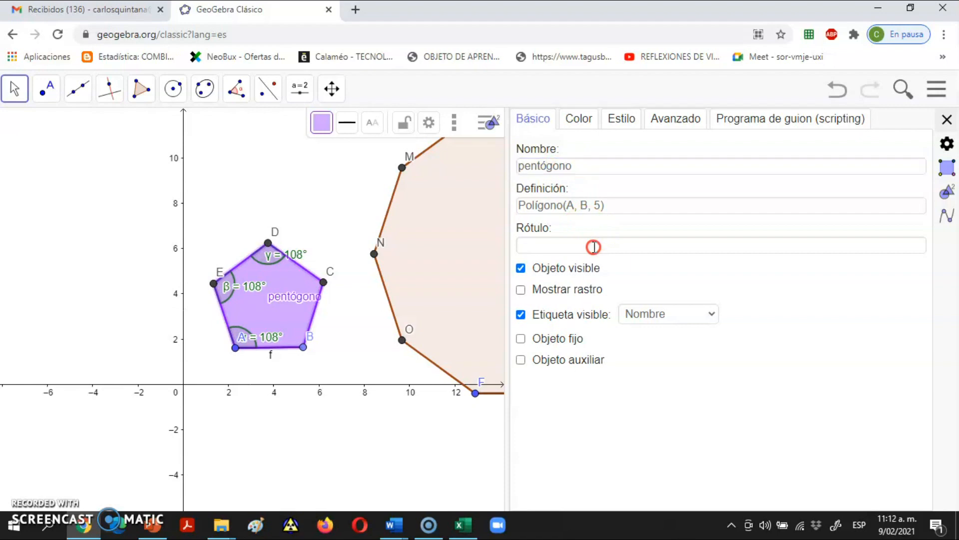
left_click(948, 120)
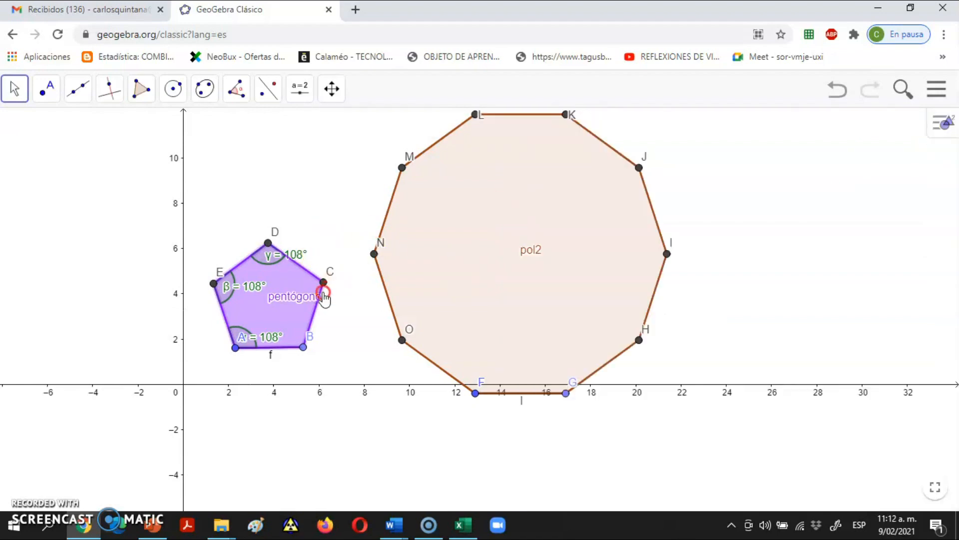
Center the pentagon's name label inside the figure and move the decagon down so vertex F lies at about (12.7, -1.7).
mouse_move(274, 300)
left_mouse_down()
mouse_move(259, 294)
mouse_move(262, 307)
left_mouse_up()
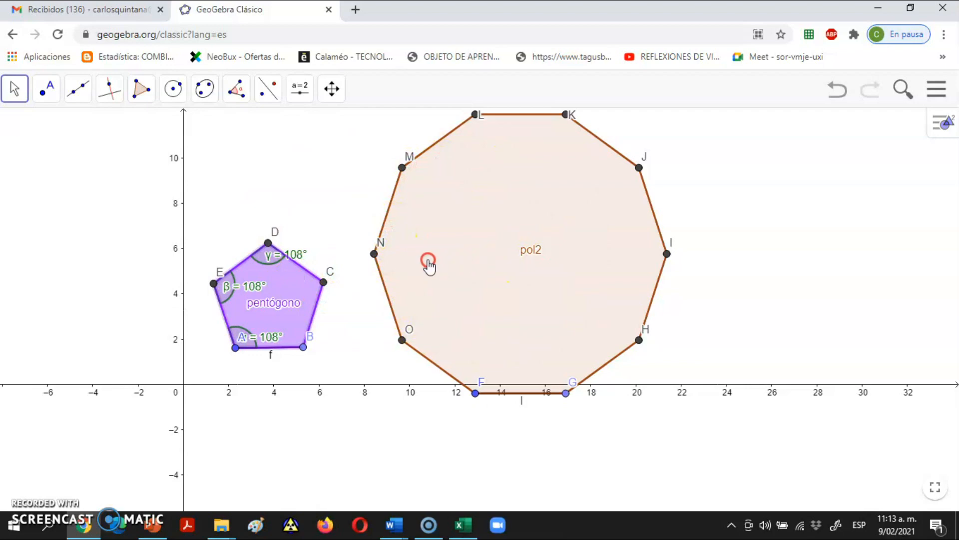
left_click_drag(510, 229, 507, 251)
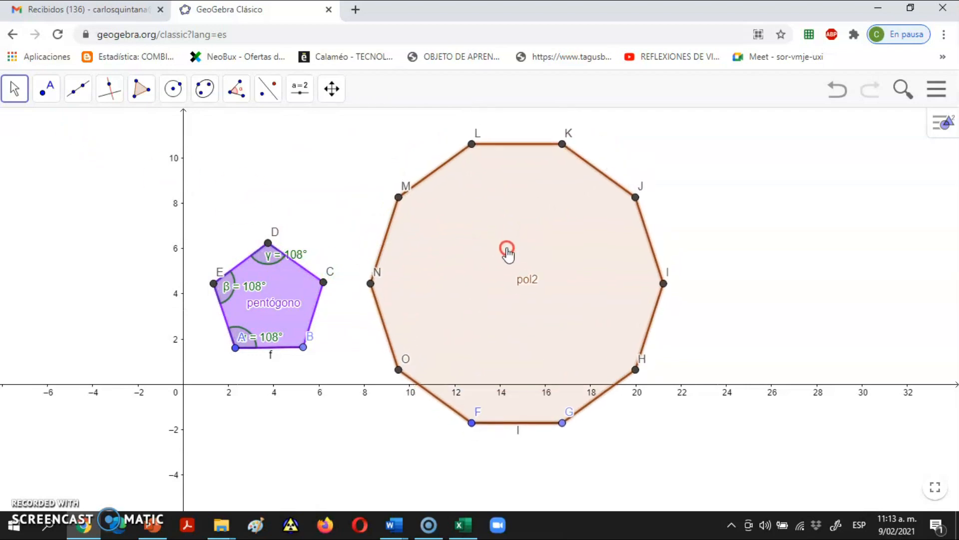